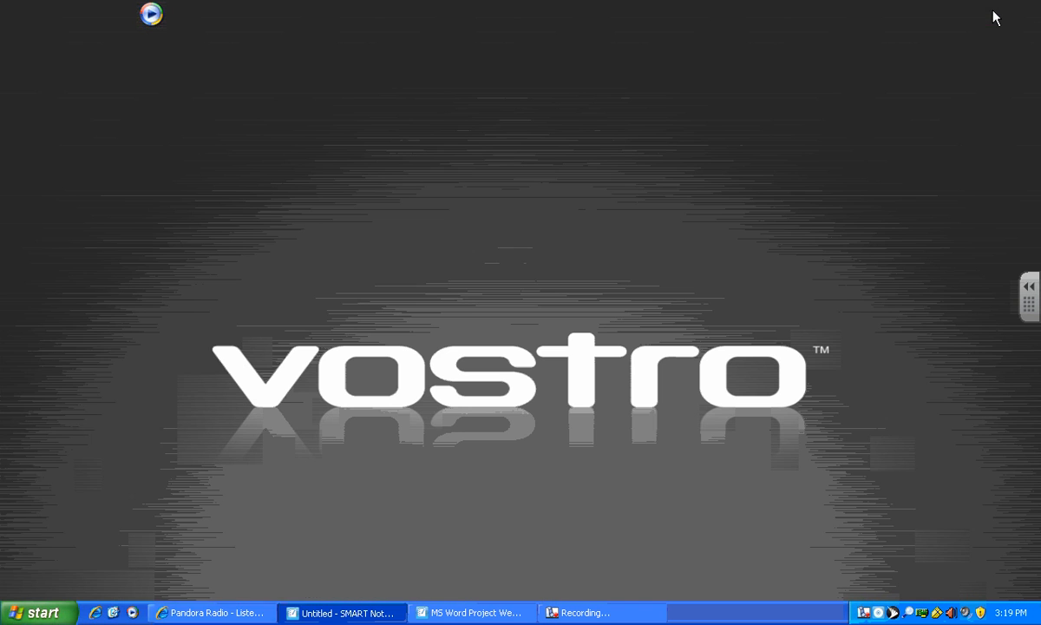
Start Microsoft Word with a blank document and close the New Document pane
{"action": "left_click", "coordinate": [37, 613]}
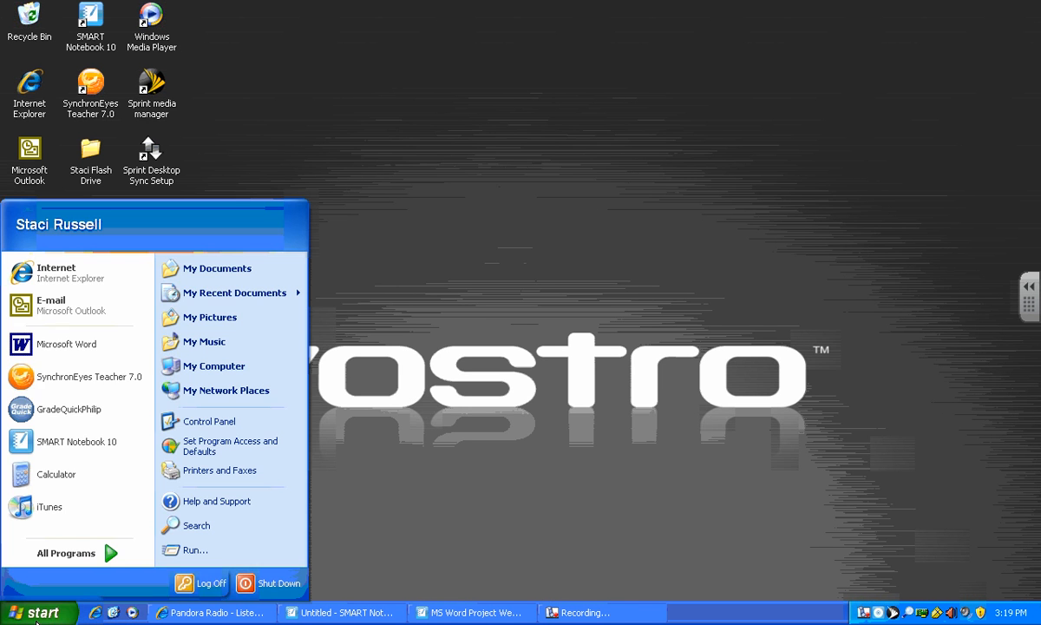
{"action": "left_click", "coordinate": [98, 334]}
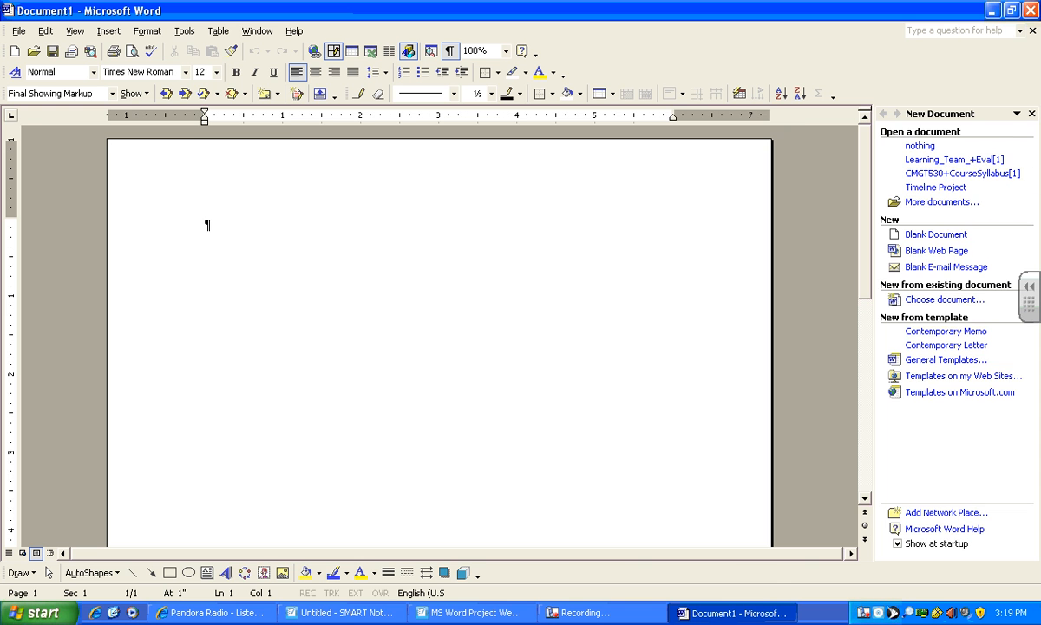
{"action": "left_click", "coordinate": [1031, 114]}
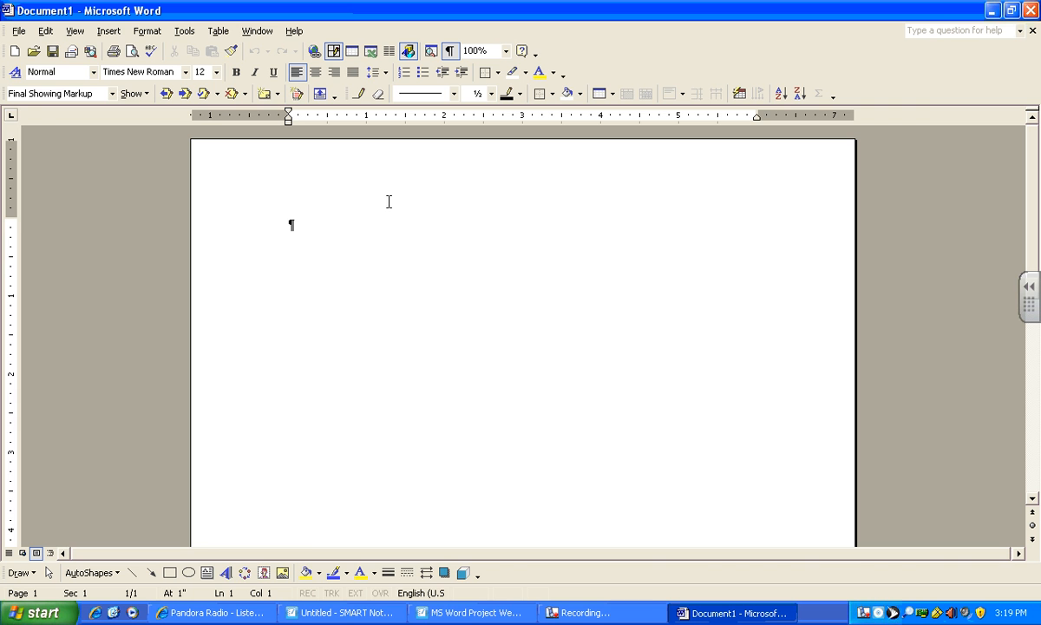
Start a new WordArt object using the bold black style in the gallery's first row, fourth column
{"action": "left_click", "coordinate": [110, 33]}
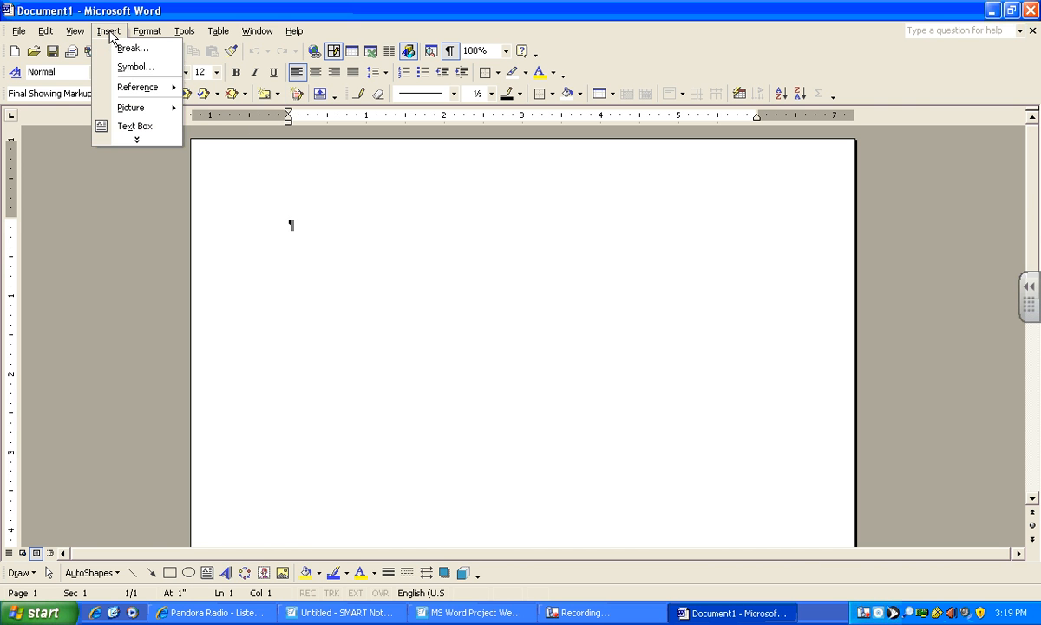
{"action": "mouse_move", "coordinate": [157, 111]}
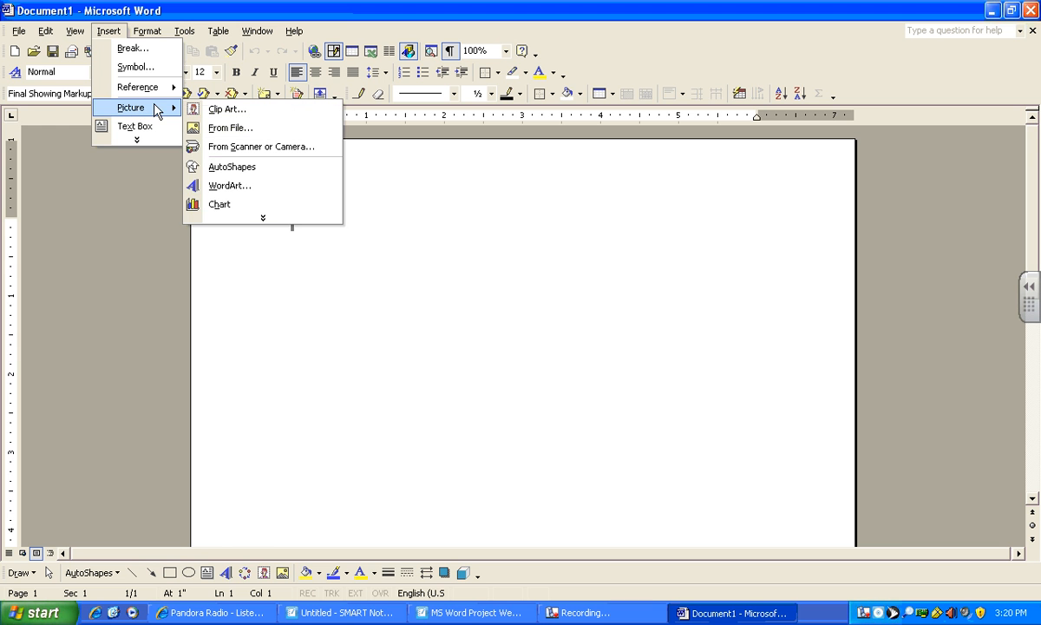
{"action": "left_click", "coordinate": [236, 188]}
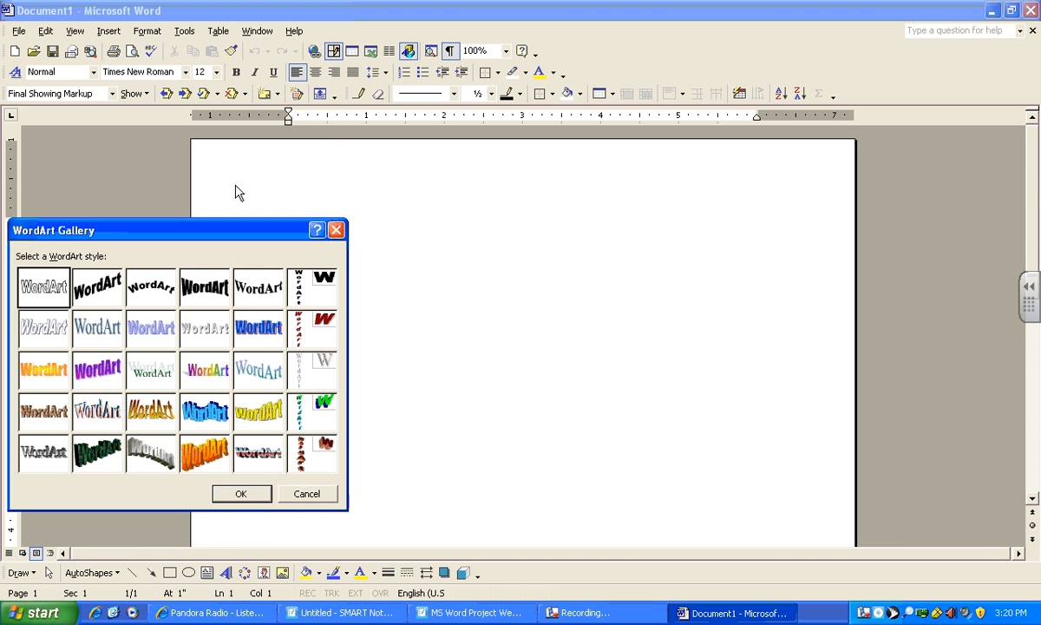
{"action": "left_click", "coordinate": [109, 305]}
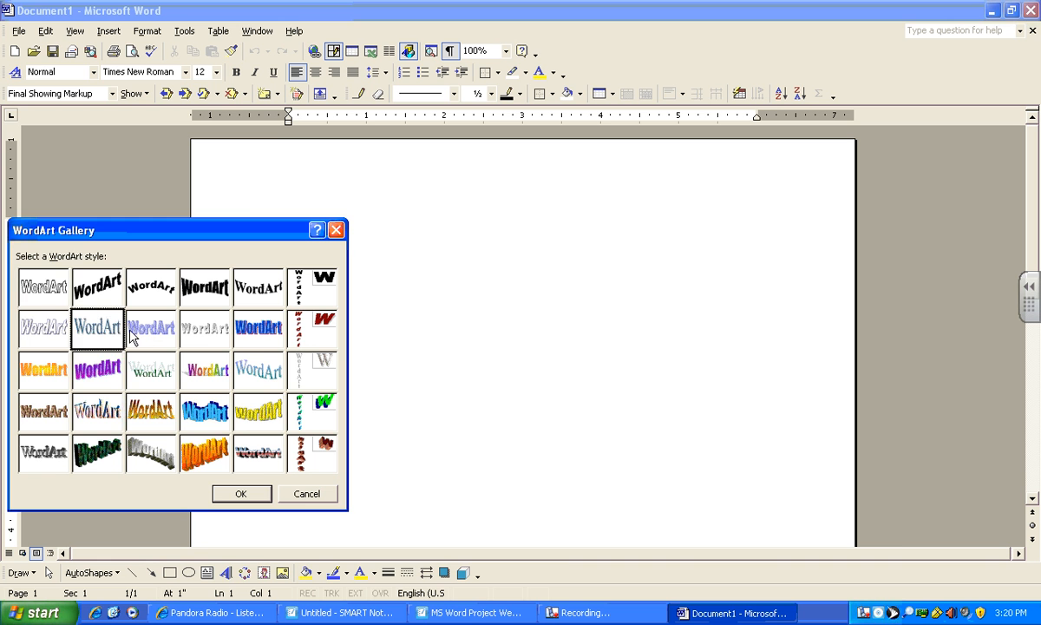
{"action": "left_click", "coordinate": [205, 286]}
{"action": "left_click_drag", "start_coordinate": [246, 230], "coordinate": [397, 178]}
{"action": "left_click", "coordinate": [395, 443]}
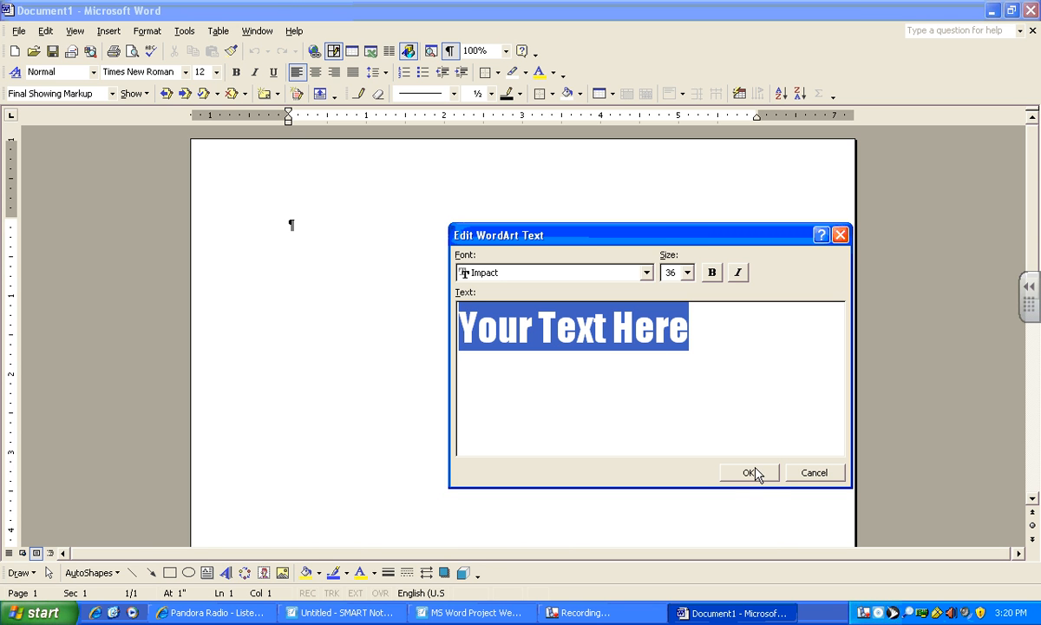
Set the WordArt text's font to Comic Sans MS
{"action": "left_click", "coordinate": [647, 273]}
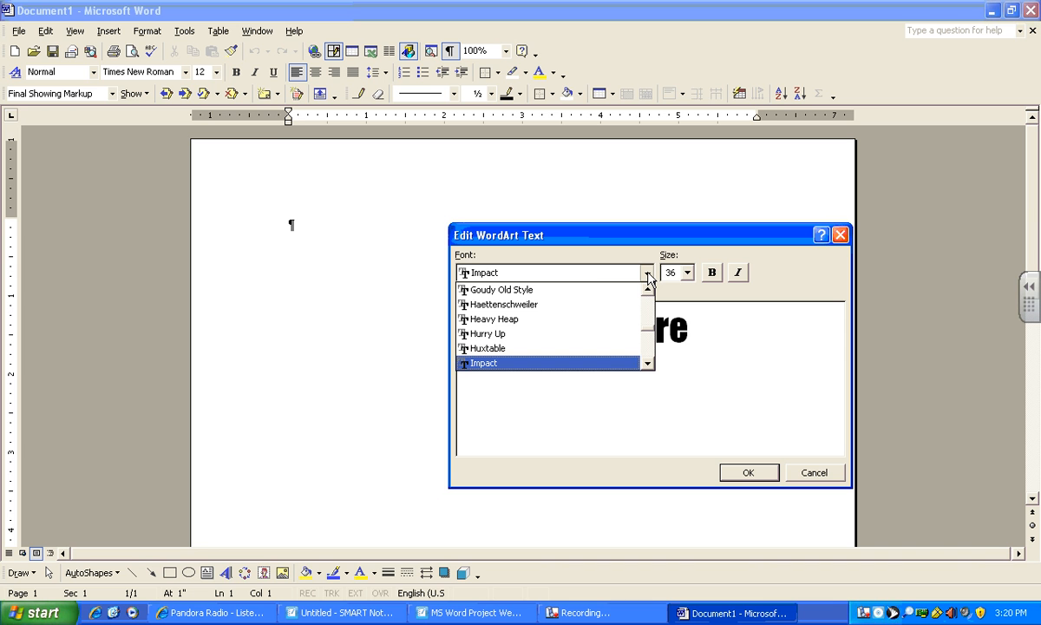
{"action": "scroll", "coordinate": [649, 317], "scroll_direction": "up", "scroll_amount": 5}
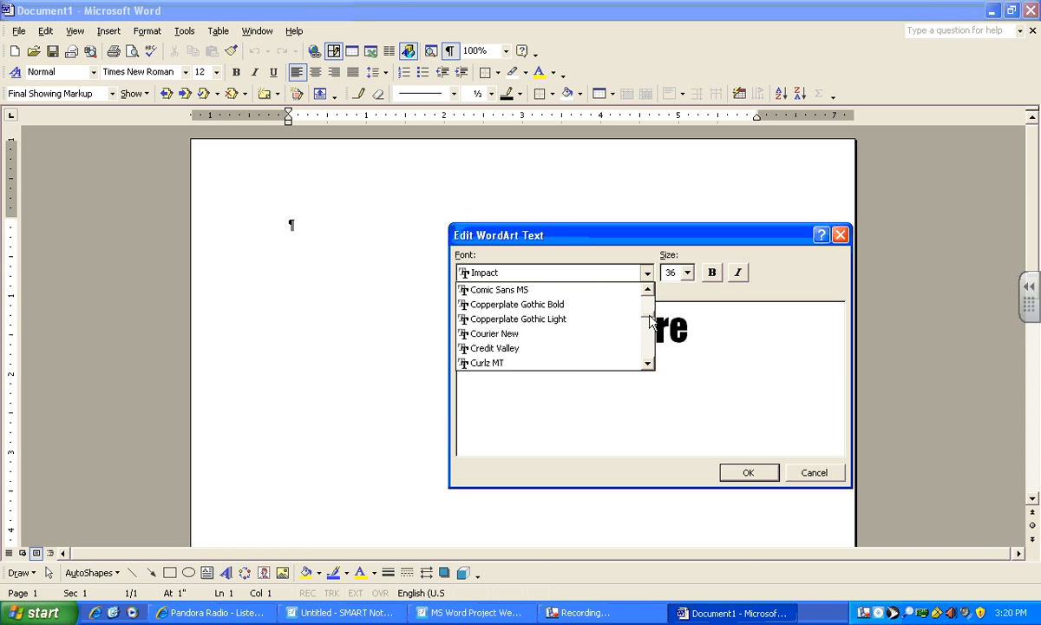
{"action": "left_click", "coordinate": [556, 290]}
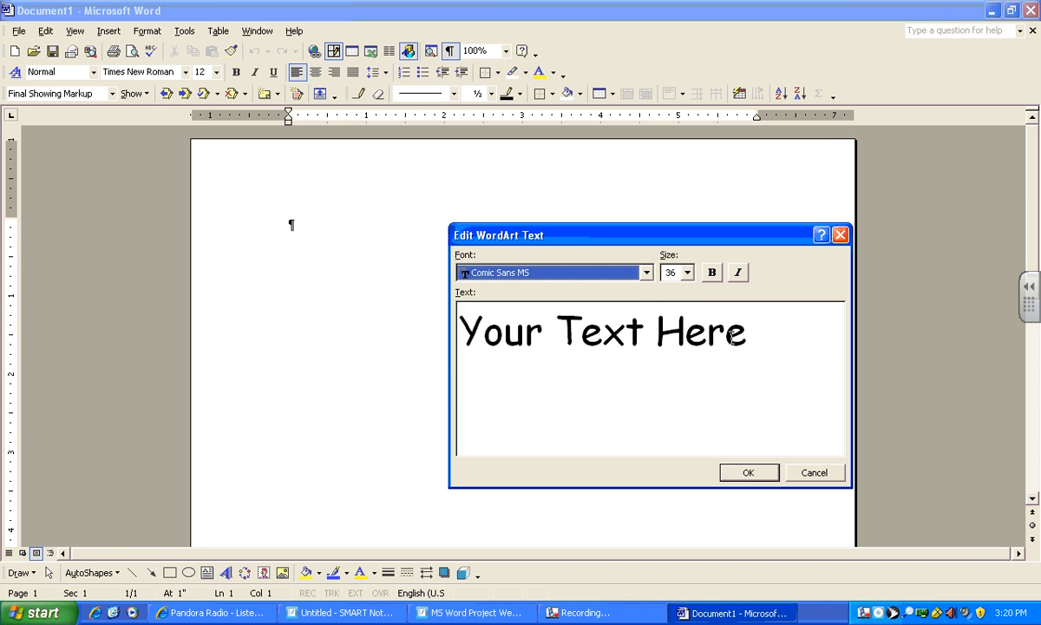
Set the WordArt text size to 44 and insert the object with its placeholder text "Your Text Here"
{"action": "left_click_drag", "start_coordinate": [710, 303], "coordinate": [375, 313]}
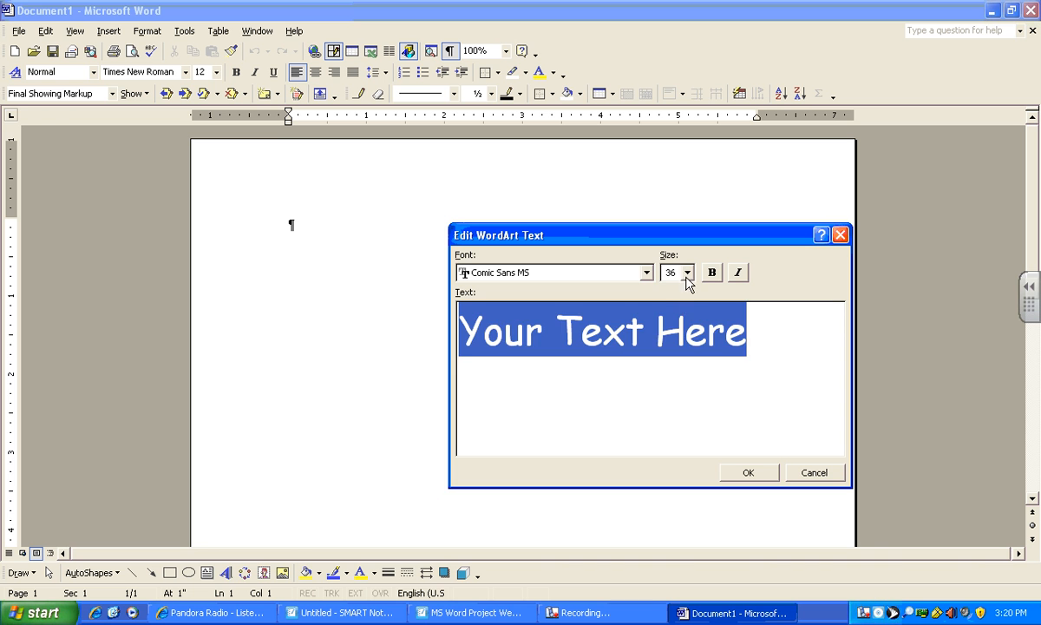
{"action": "left_click", "coordinate": [687, 272]}
{"action": "left_click", "coordinate": [681, 349]}
{"action": "left_click", "coordinate": [687, 273]}
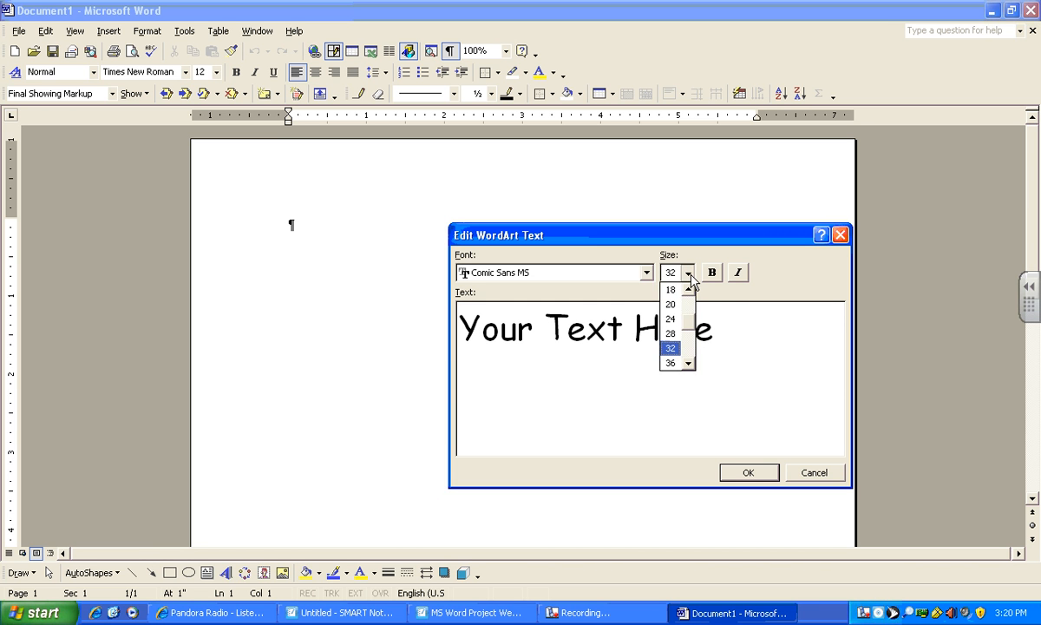
{"action": "left_click", "coordinate": [689, 362]}
{"action": "left_click", "coordinate": [689, 362]}
{"action": "left_click", "coordinate": [675, 363]}
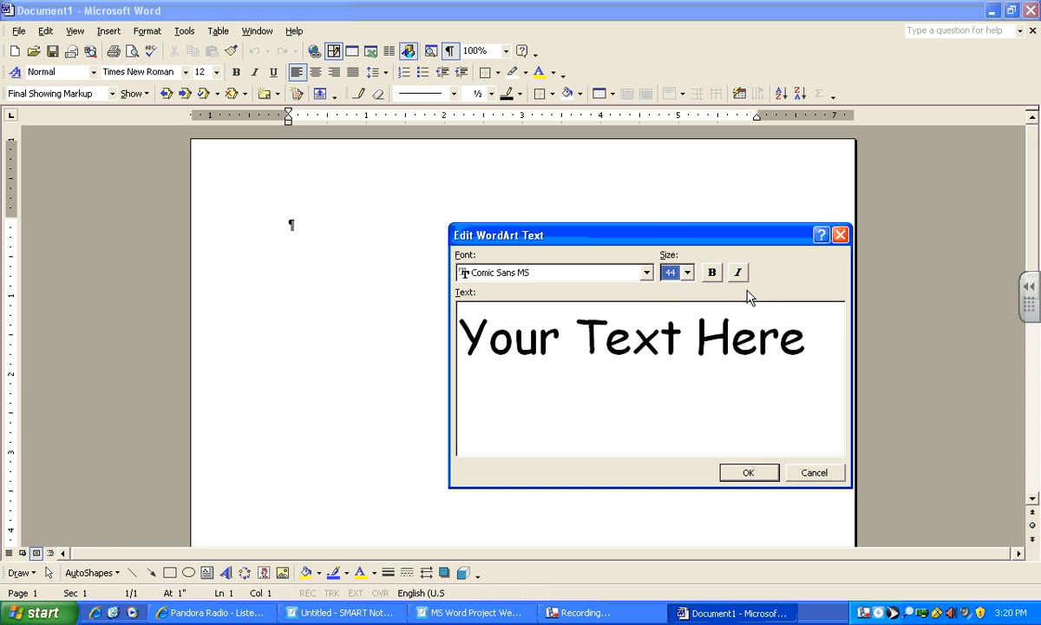
{"action": "left_click", "coordinate": [748, 473]}
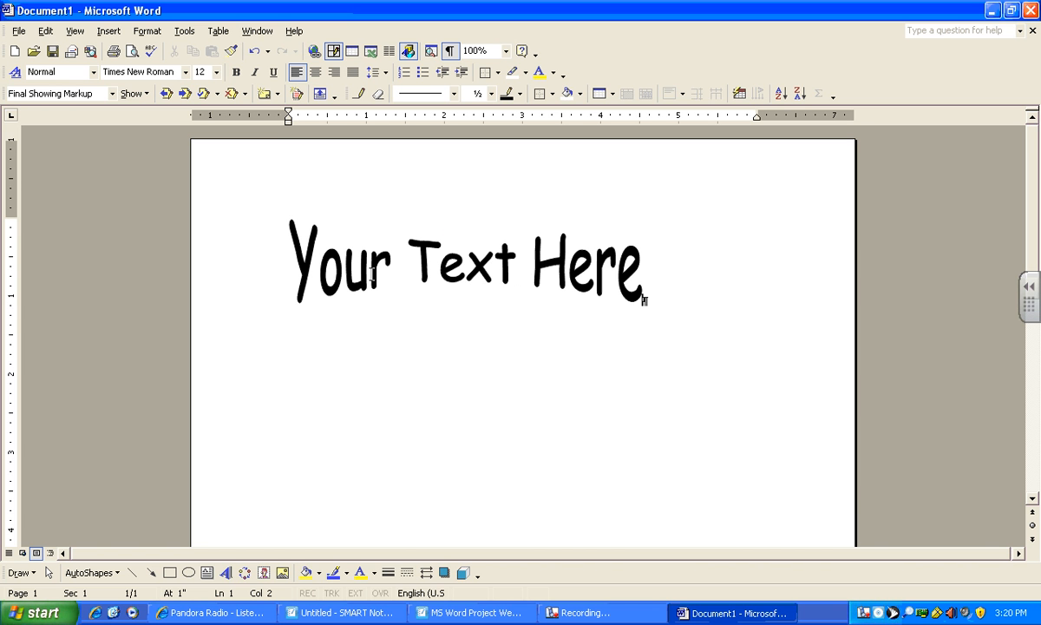
{"action": "left_click", "coordinate": [565, 271]}
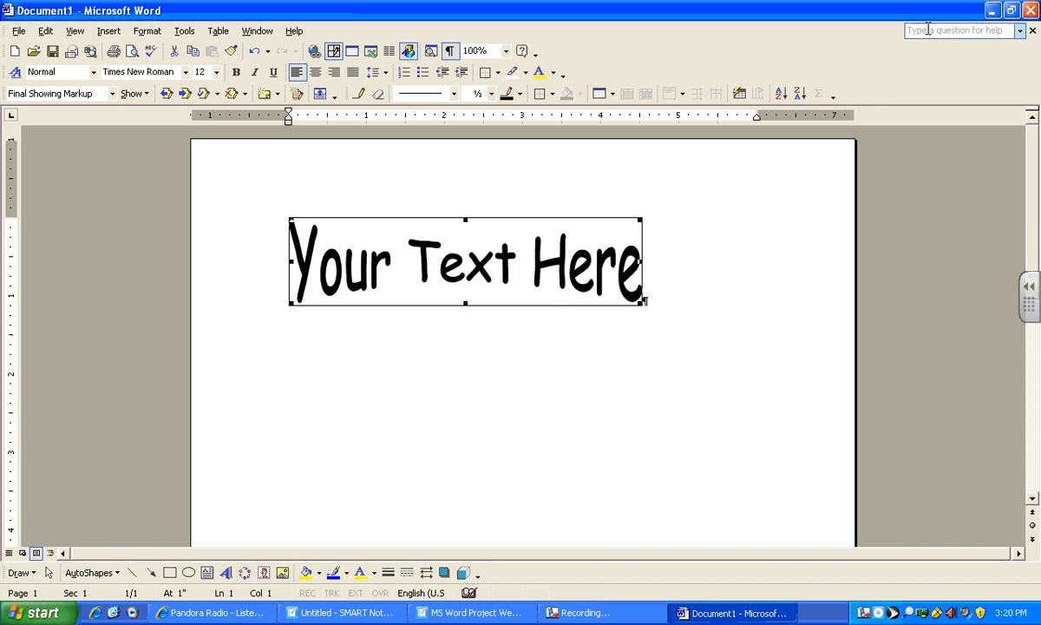
{"action": "left_click", "coordinate": [833, 98]}
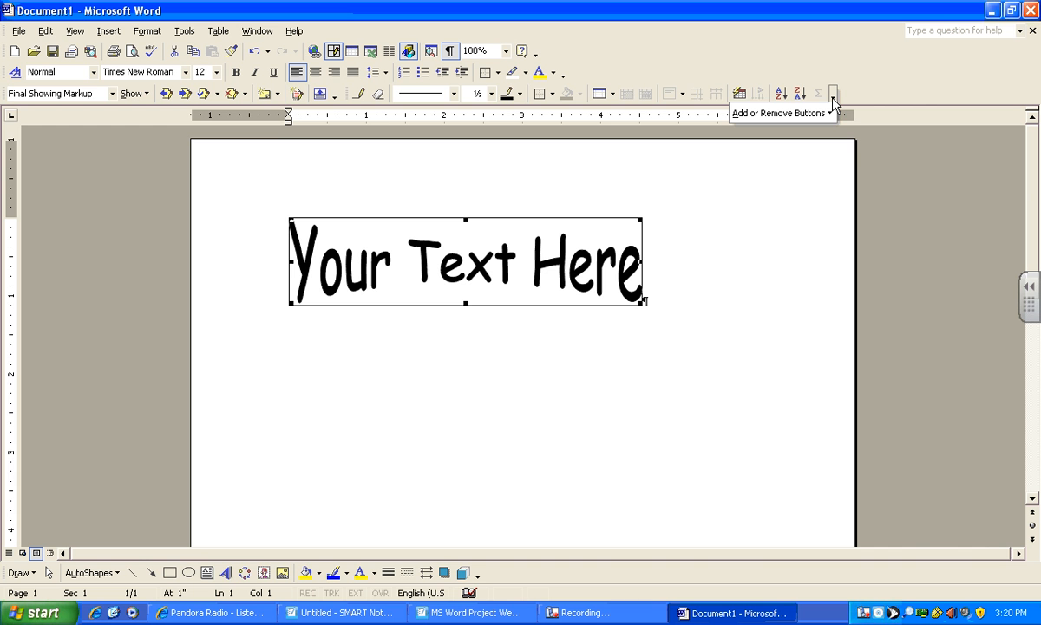
{"action": "mouse_move", "coordinate": [809, 116]}
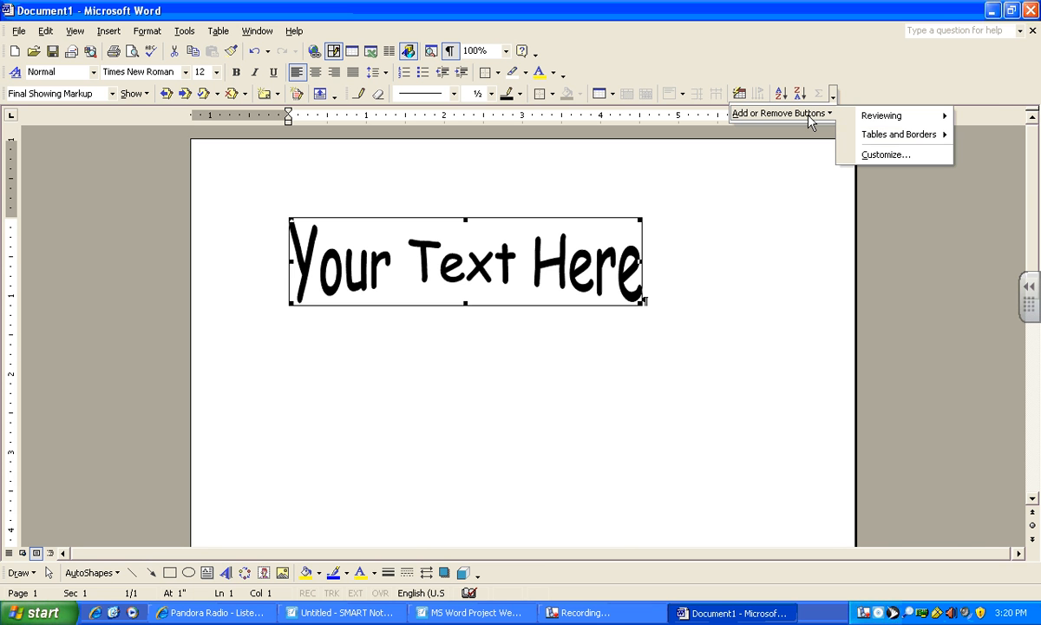
{"action": "left_click", "coordinate": [872, 156]}
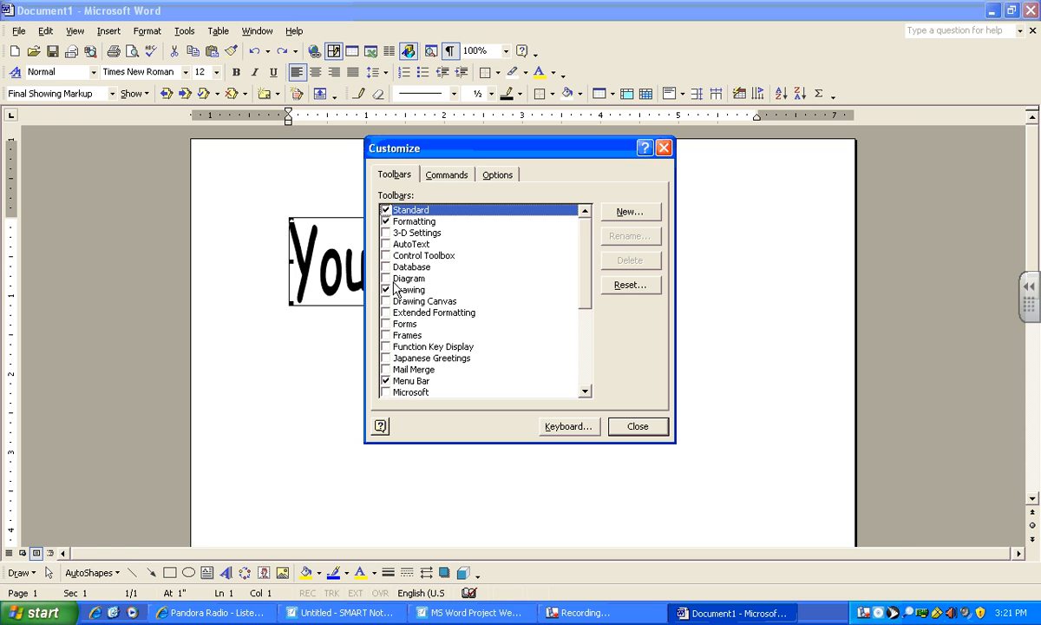
{"action": "left_click", "coordinate": [638, 426]}
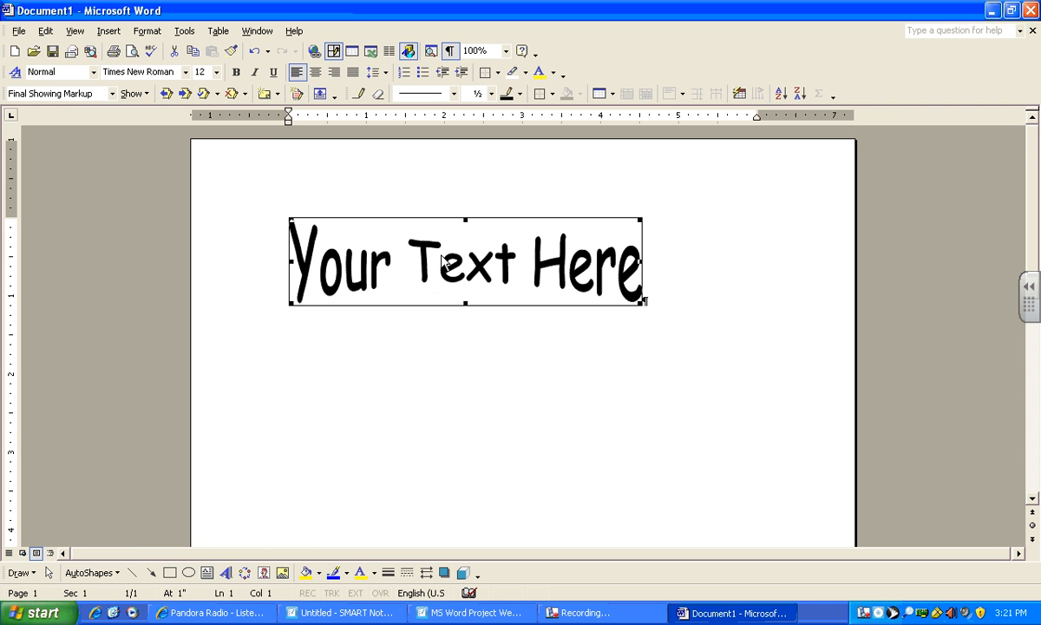
Format the WordArt with a dark red fill and a blue outline
{"action": "right_click", "coordinate": [437, 253]}
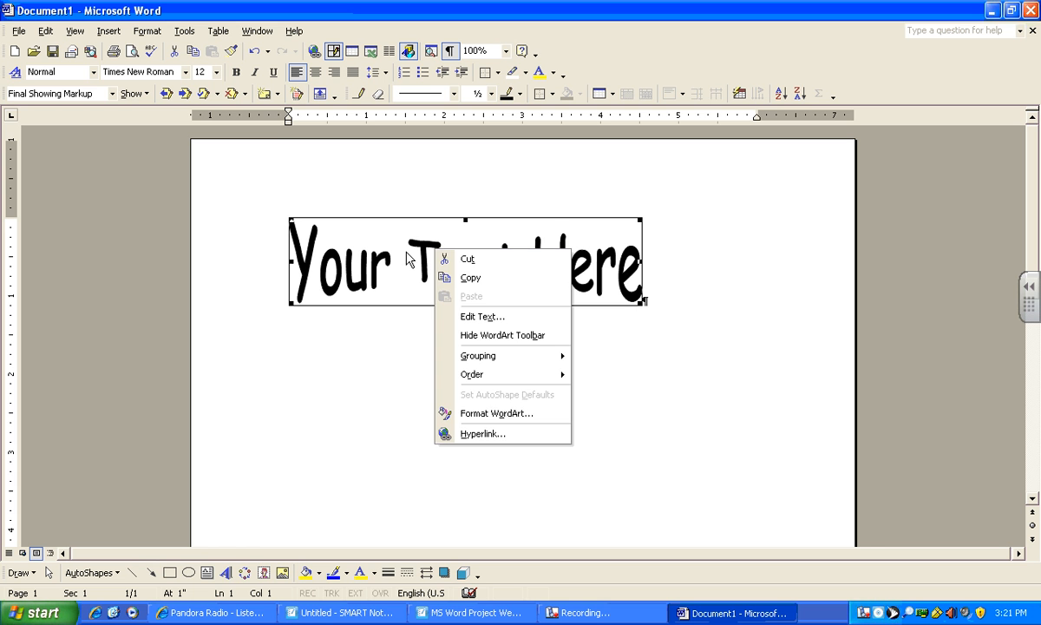
{"action": "left_click", "coordinate": [499, 414]}
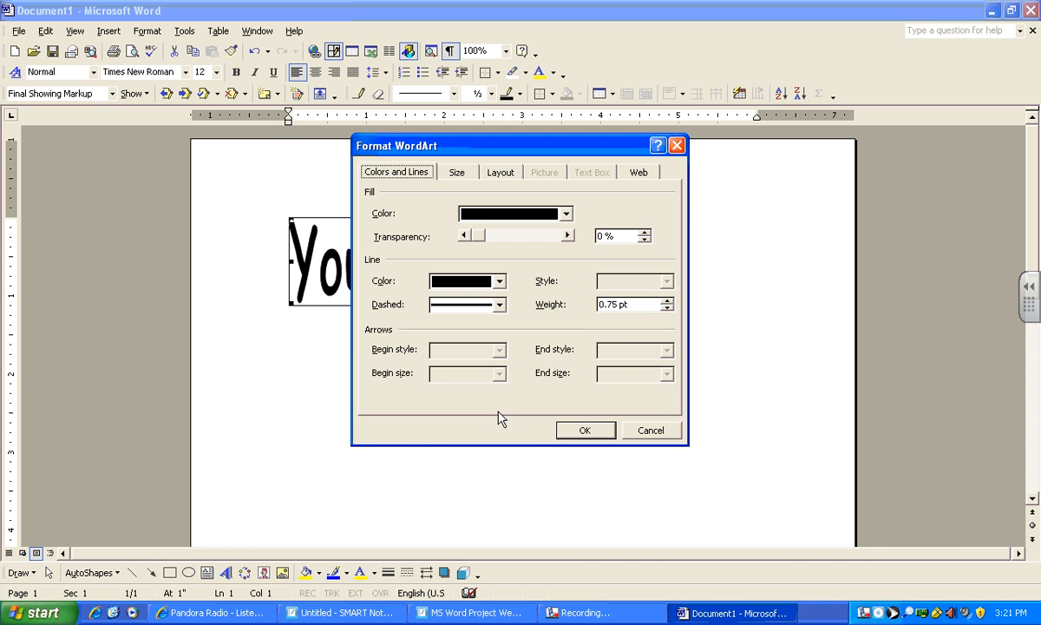
{"action": "left_click", "coordinate": [565, 214]}
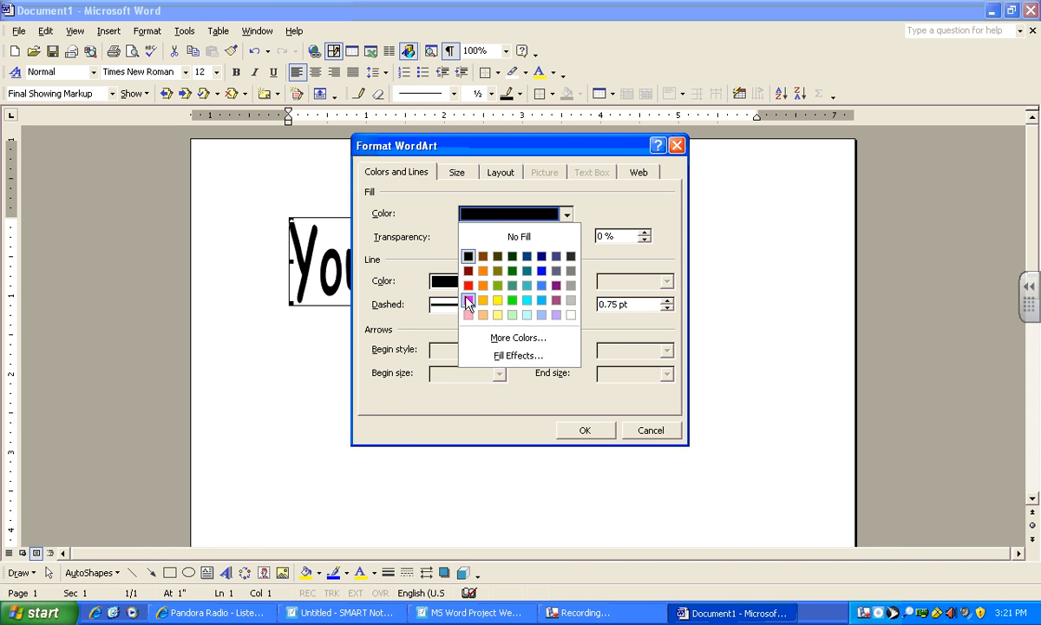
{"action": "left_click", "coordinate": [469, 270]}
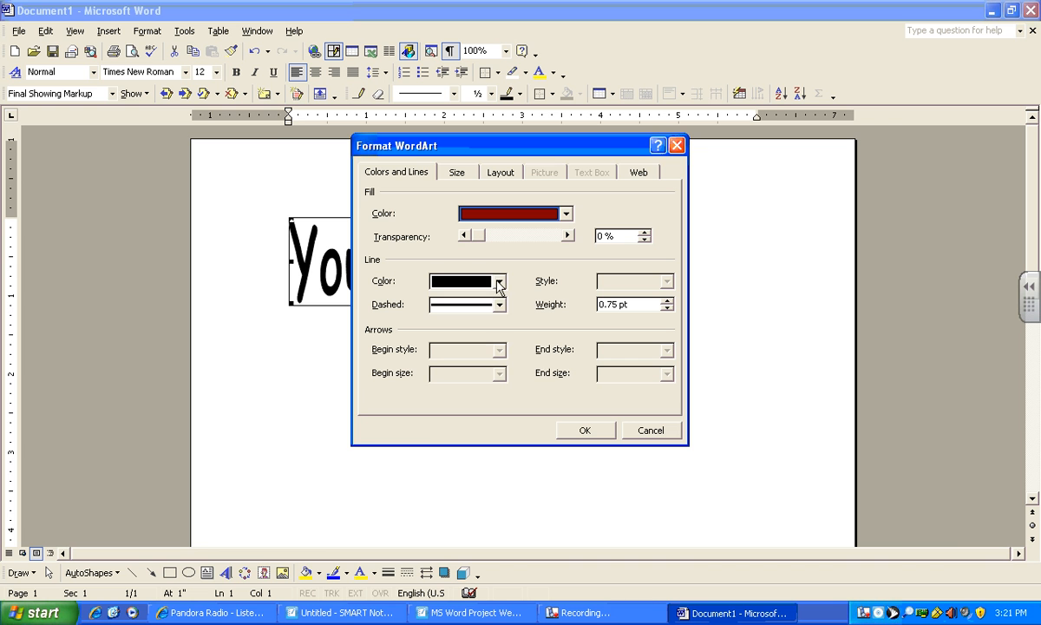
{"action": "left_click", "coordinate": [498, 282]}
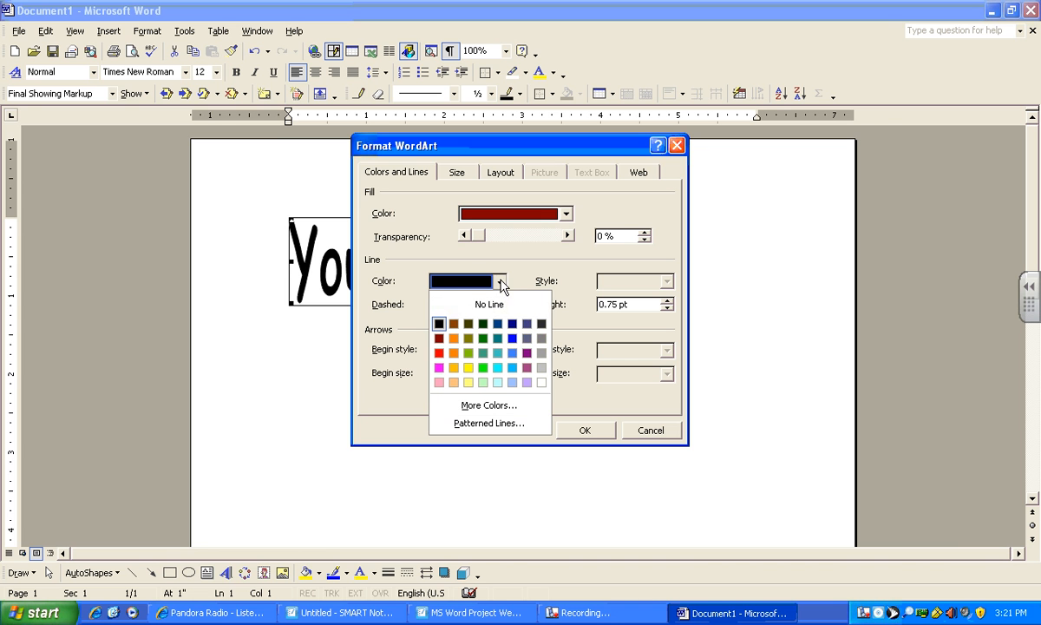
{"action": "left_click", "coordinate": [513, 338]}
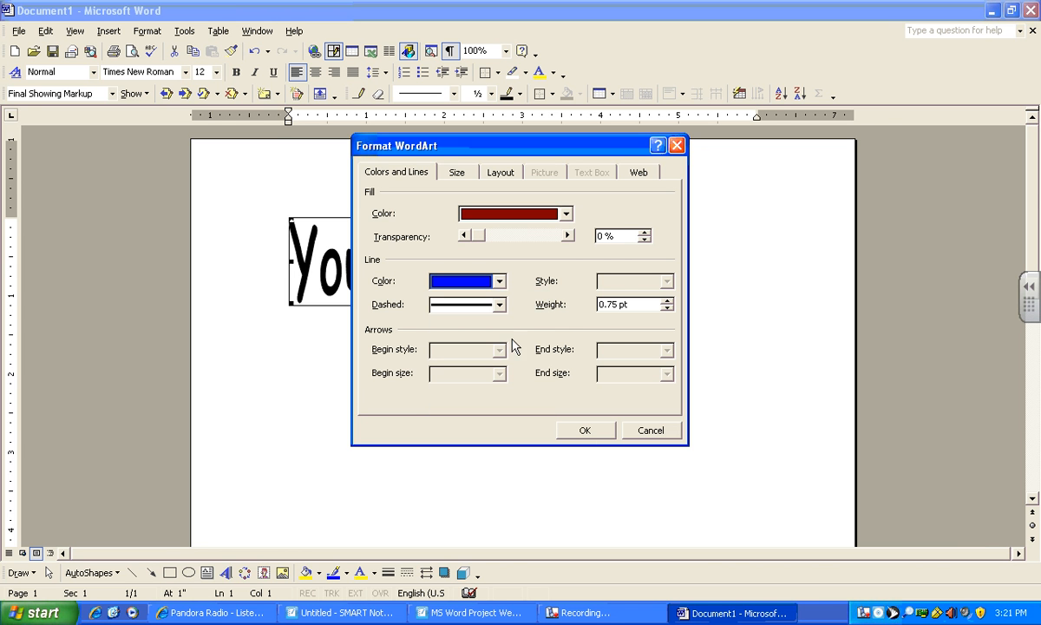
{"action": "left_click", "coordinate": [585, 431]}
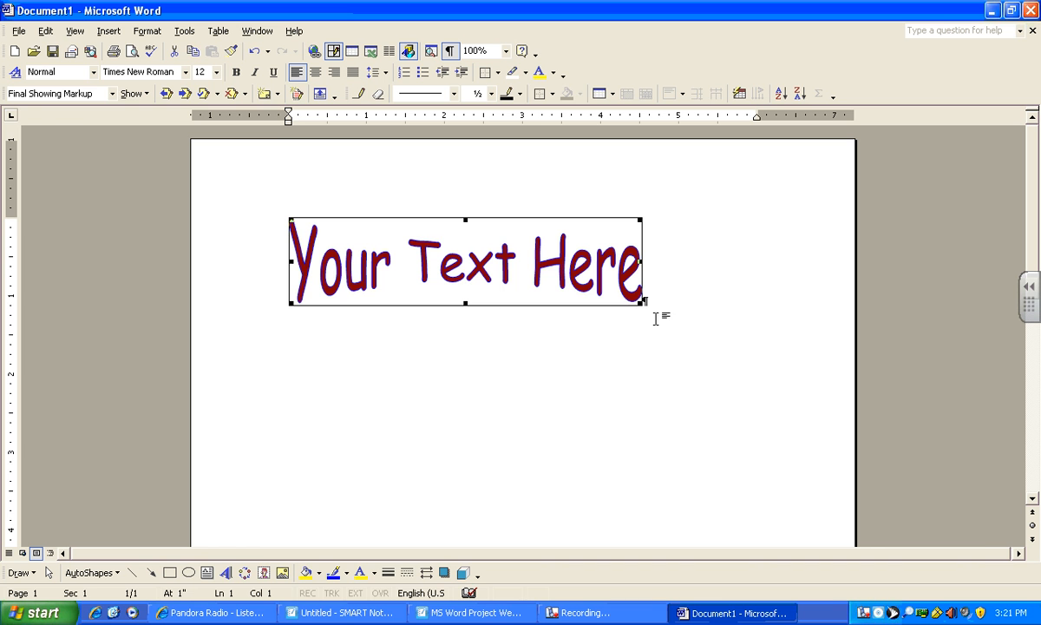
Try to move the WordArt freely to another place on the page
{"action": "left_click_drag", "start_coordinate": [465, 279], "coordinate": [462, 368]}
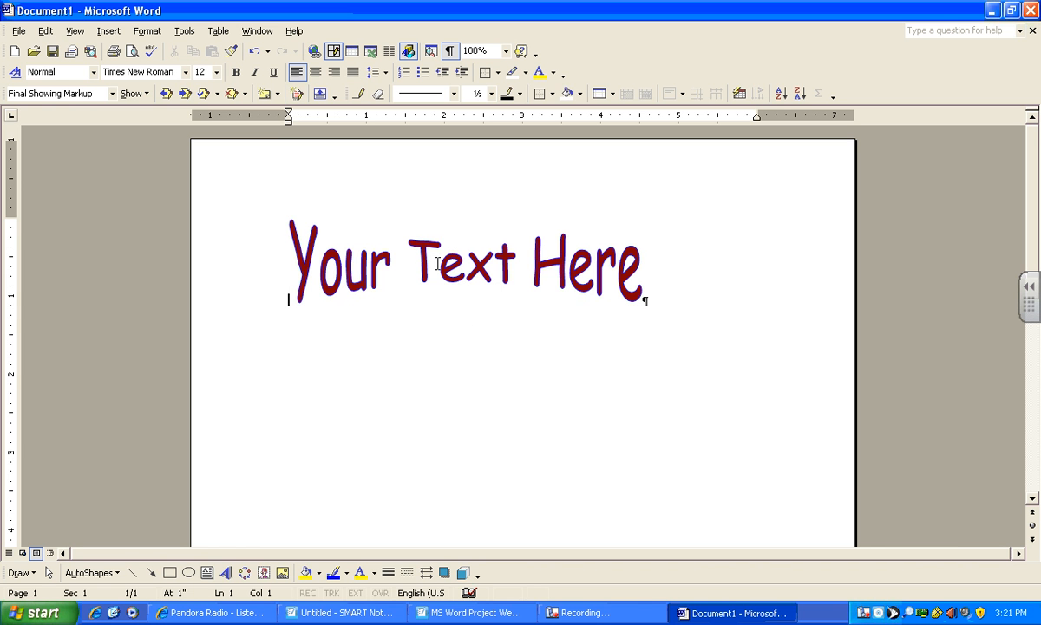
{"action": "left_click", "coordinate": [433, 266]}
{"action": "left_click_drag", "start_coordinate": [449, 268], "coordinate": [347, 305]}
{"action": "left_click", "coordinate": [360, 253]}
{"action": "double_click", "coordinate": [352, 247]}
{"action": "left_click", "coordinate": [810, 474]}
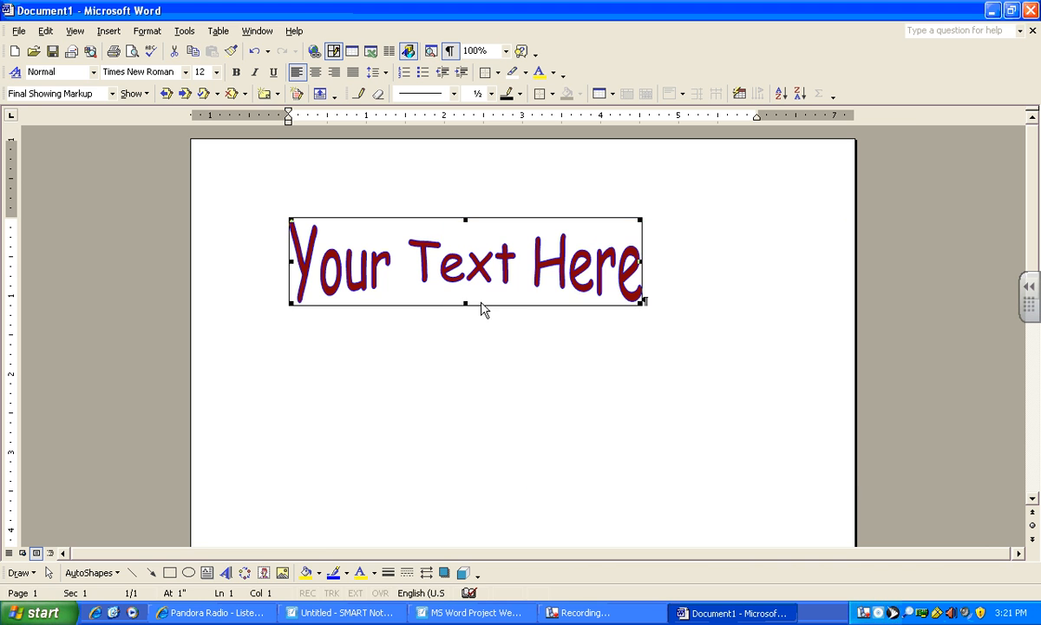
{"action": "left_click", "coordinate": [674, 392]}
{"action": "left_click", "coordinate": [481, 269]}
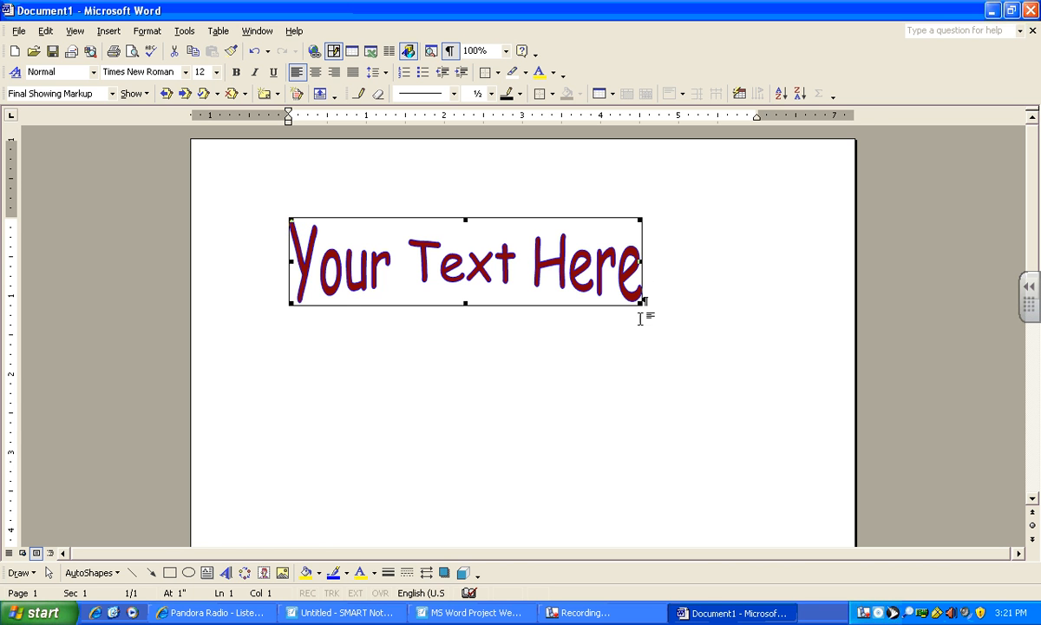
Set the WordArt's wrapping style to In front of text
{"action": "right_click", "coordinate": [443, 274]}
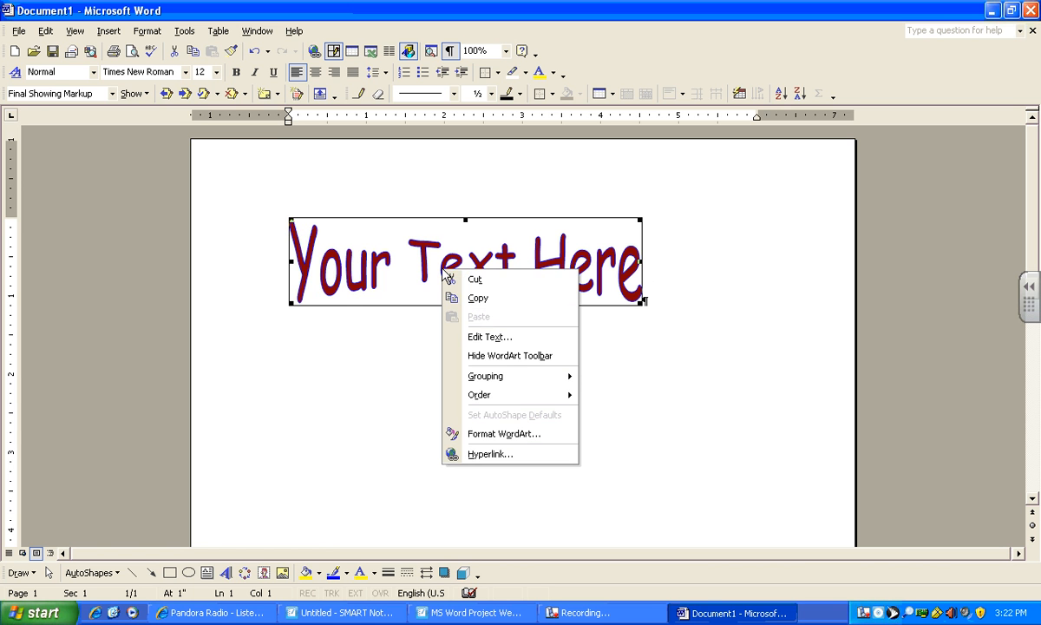
{"action": "left_click", "coordinate": [504, 434]}
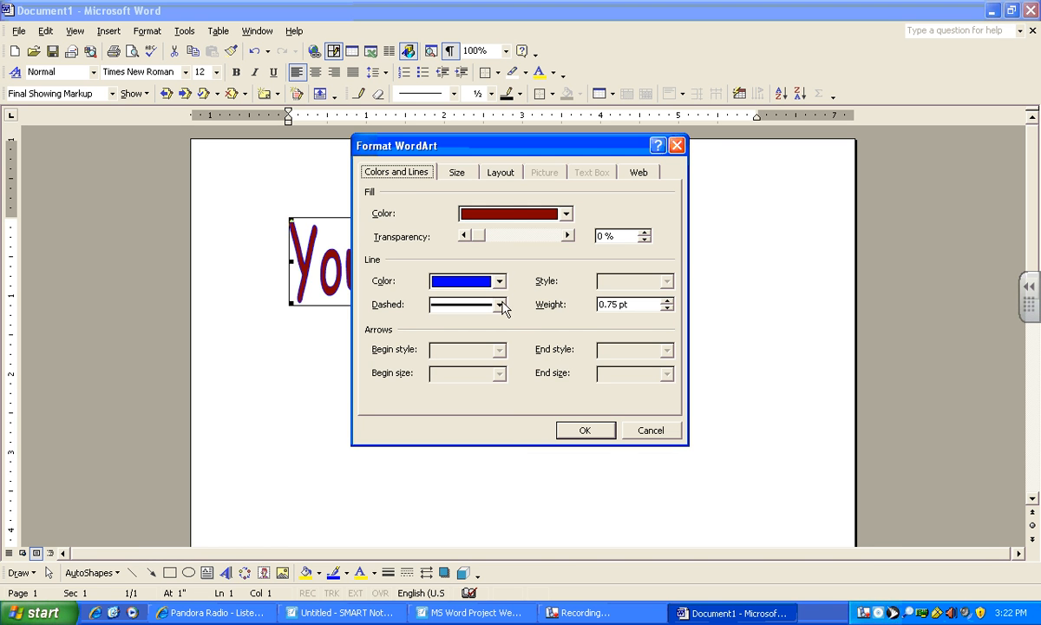
{"action": "left_click", "coordinate": [499, 174]}
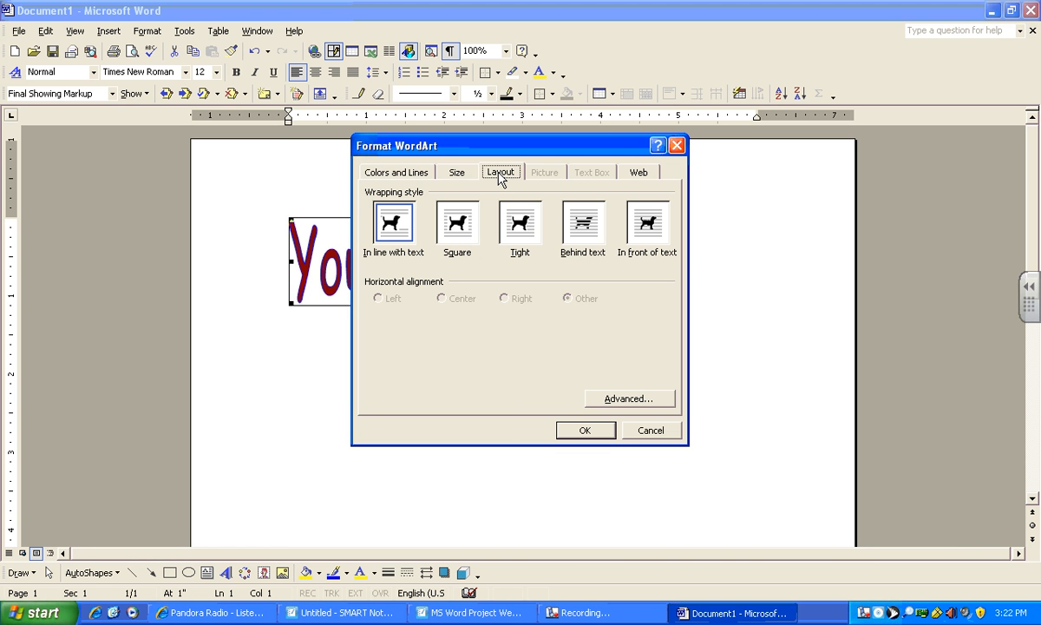
{"action": "left_click", "coordinate": [645, 226]}
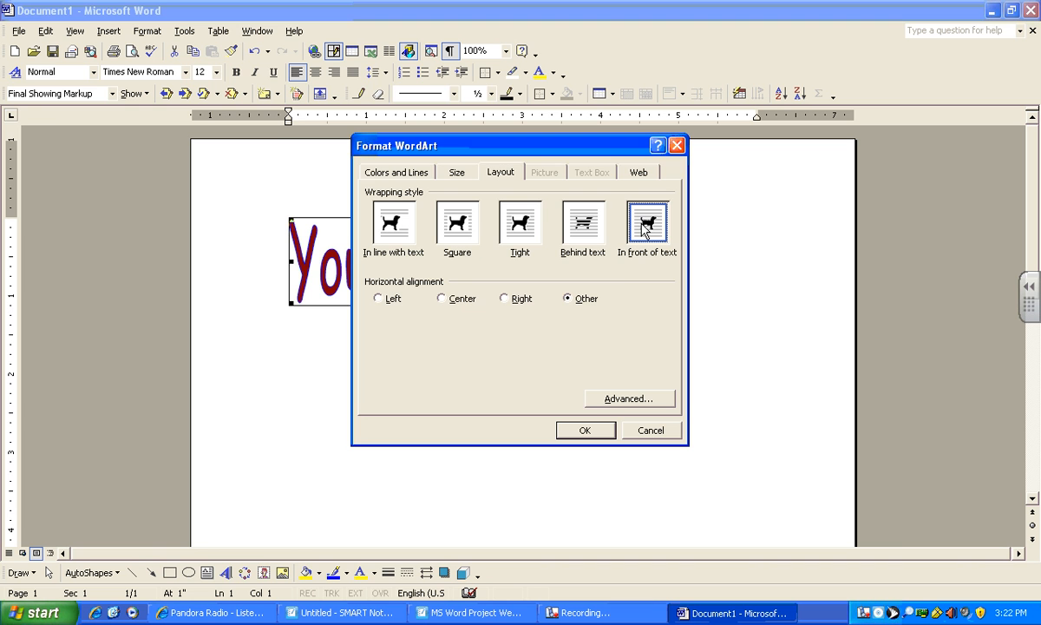
{"action": "left_click", "coordinate": [587, 431]}
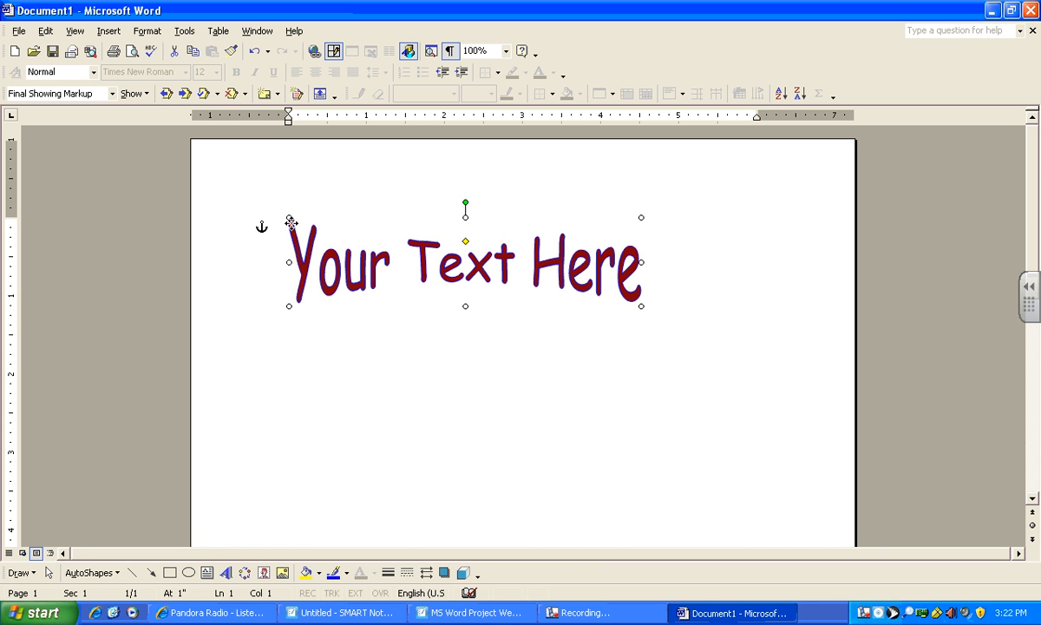
Move the WordArt freely around the page and place it at the top margin, about 0.6 inch in from the left margin
{"action": "left_click_drag", "start_coordinate": [291, 222], "coordinate": [378, 320]}
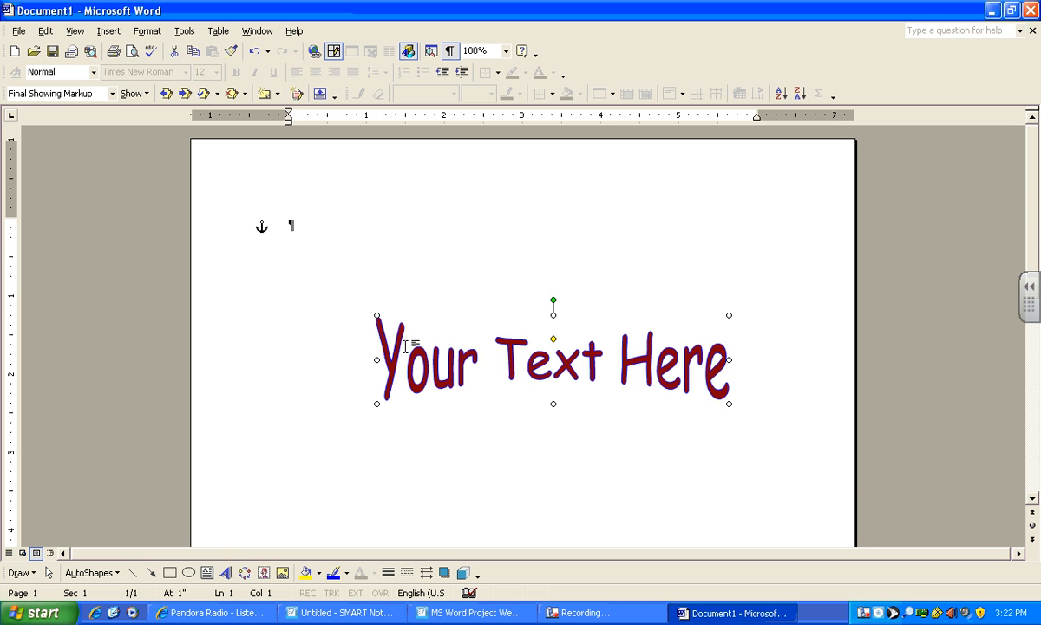
{"action": "double_click", "coordinate": [405, 346]}
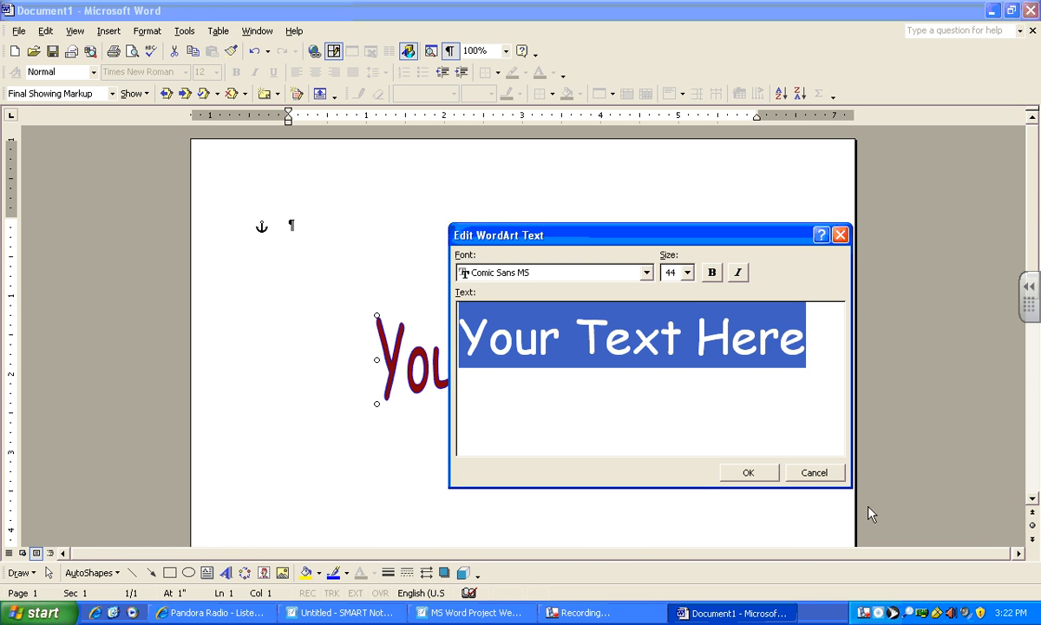
{"action": "left_click", "coordinate": [814, 470]}
{"action": "left_click_drag", "start_coordinate": [639, 356], "coordinate": [491, 414]}
{"action": "left_click", "coordinate": [445, 471]}
{"action": "scroll", "coordinate": [445, 470], "scroll_direction": "down", "scroll_amount": 4}
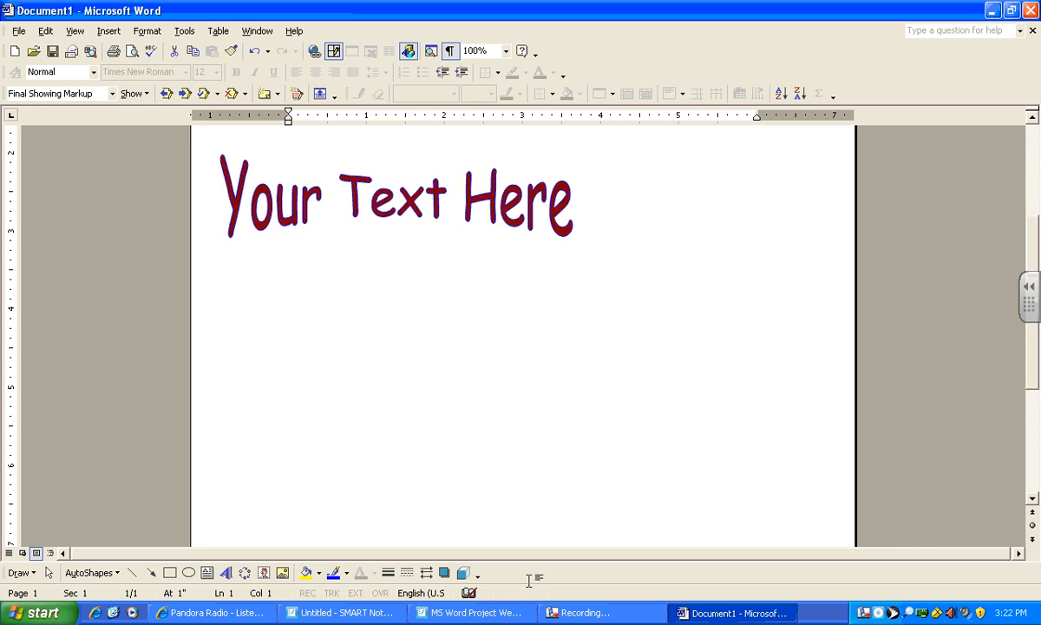
{"action": "left_click_drag", "start_coordinate": [530, 580], "coordinate": [570, 401]}
{"action": "left_click", "coordinate": [405, 350]}
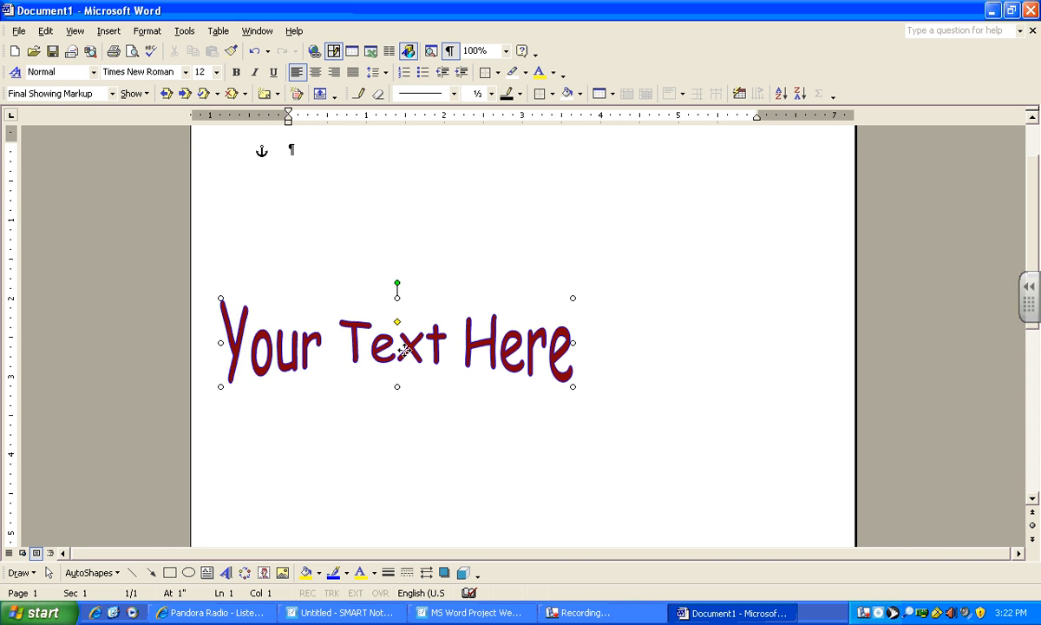
{"action": "left_click_drag", "start_coordinate": [405, 350], "coordinate": [531, 270]}
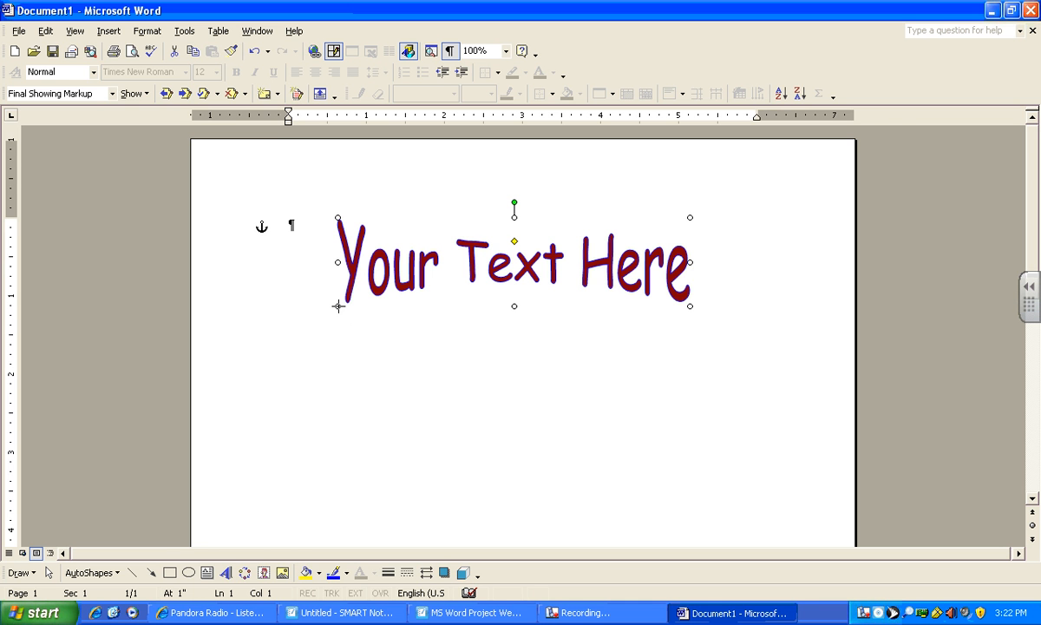
Stretch the WordArt to about 6.7 inches wide and 5.1 inches tall
{"action": "left_click_drag", "start_coordinate": [338, 306], "coordinate": [260, 382]}
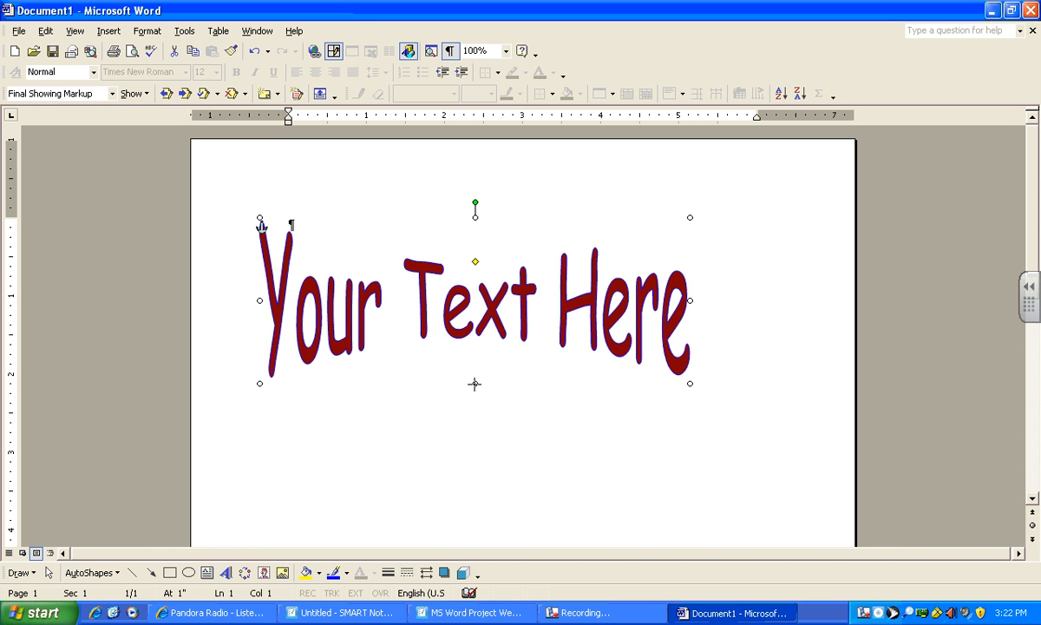
{"action": "left_click_drag", "start_coordinate": [475, 384], "coordinate": [469, 543]}
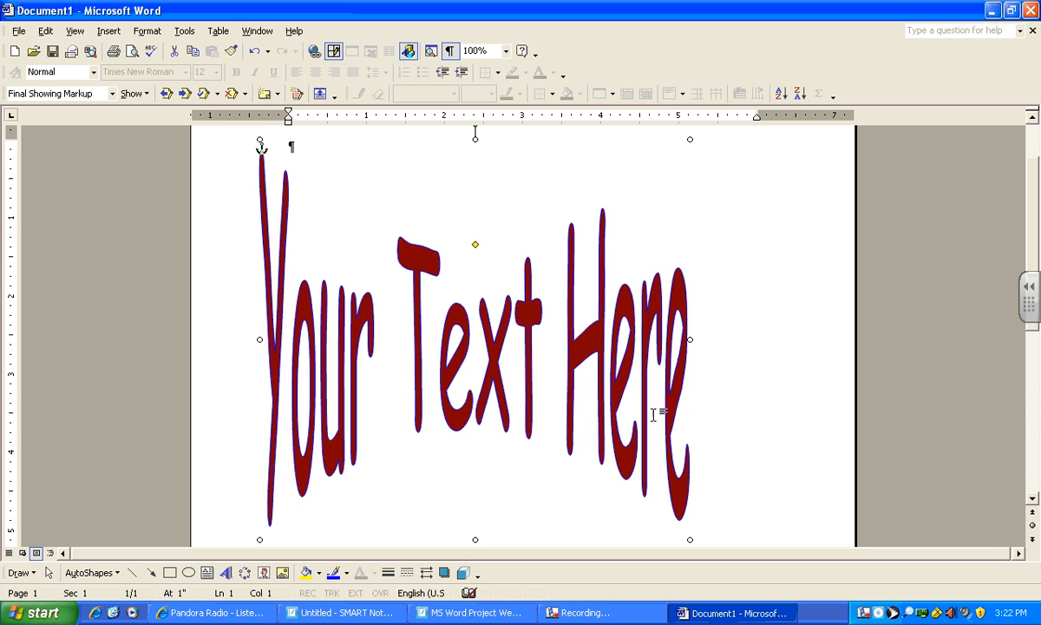
{"action": "left_click_drag", "start_coordinate": [689, 339], "coordinate": [786, 339]}
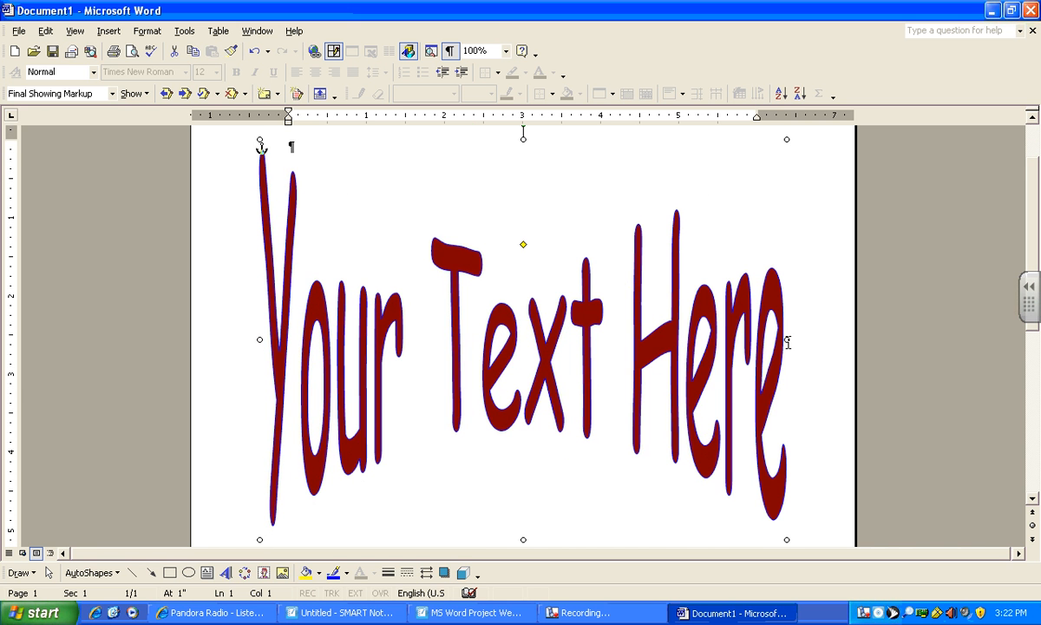
Hide and redisplay the WordArt toolbar, and place it over the upper part of the page
{"action": "scroll", "coordinate": [406, 401], "scroll_direction": "down", "scroll_amount": 1}
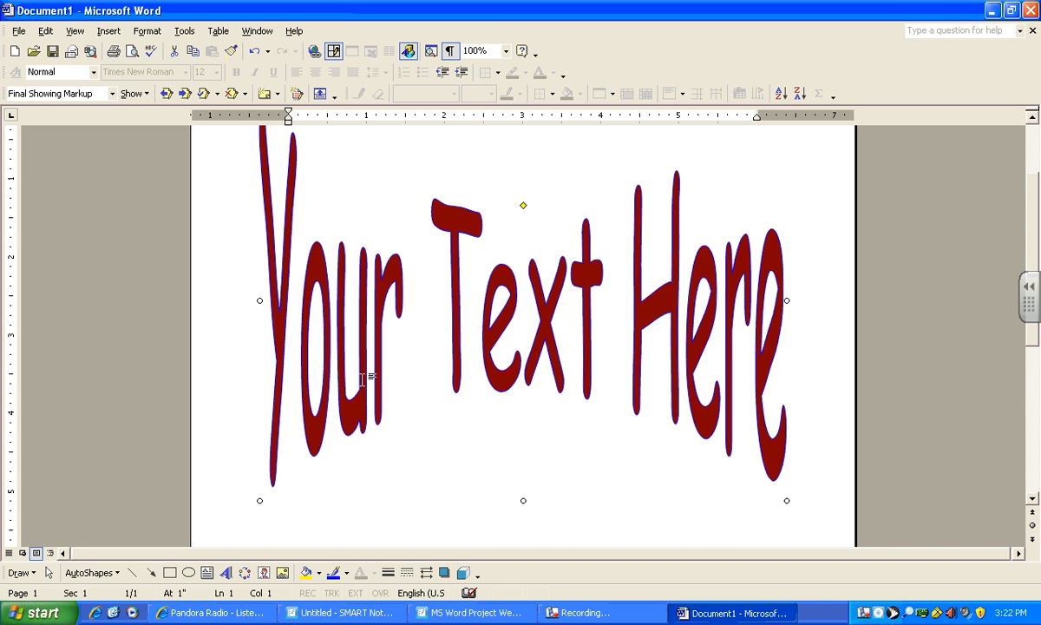
{"action": "right_click", "coordinate": [339, 328]}
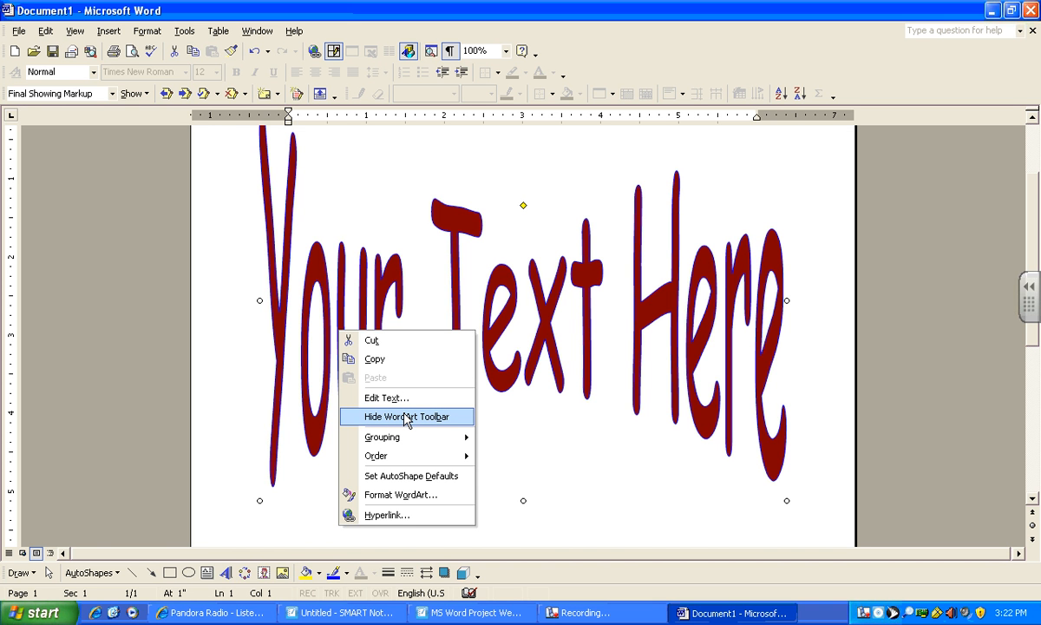
{"action": "left_click", "coordinate": [405, 417]}
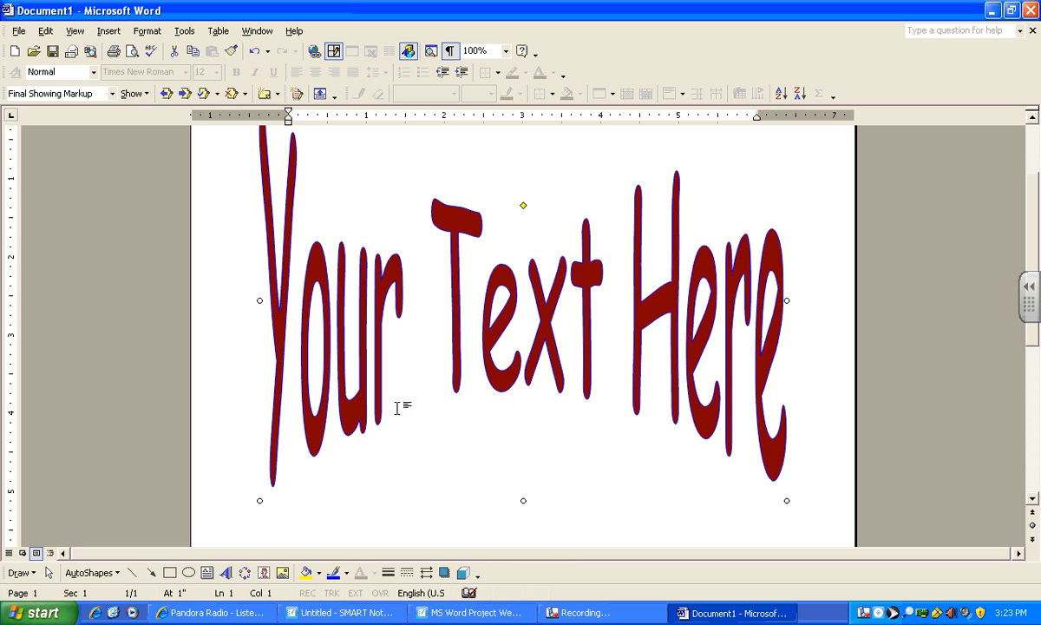
{"action": "right_click", "coordinate": [393, 376]}
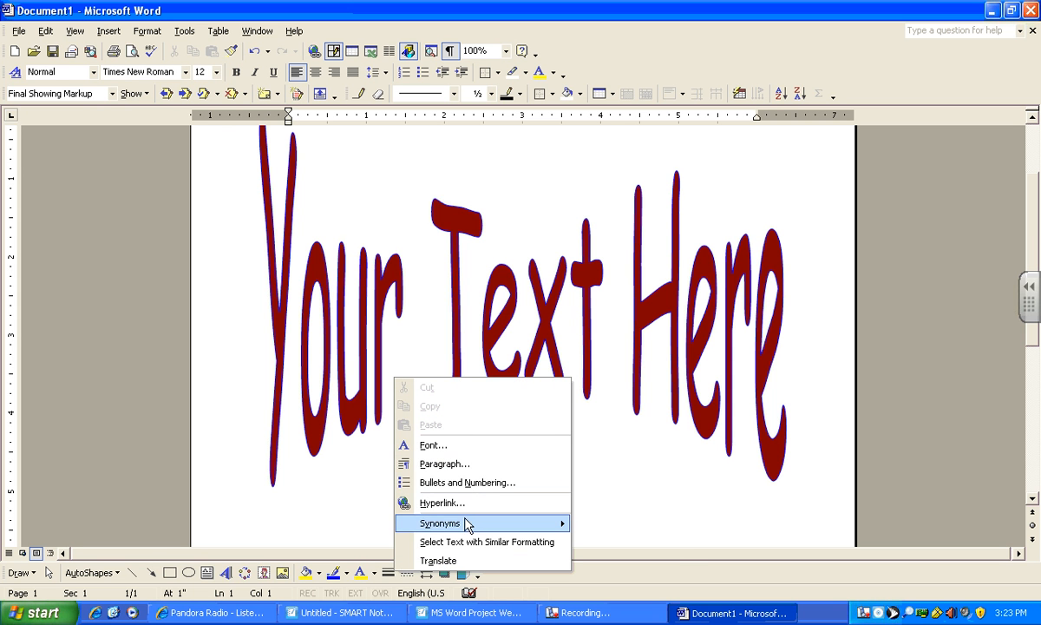
{"action": "left_click", "coordinate": [314, 309]}
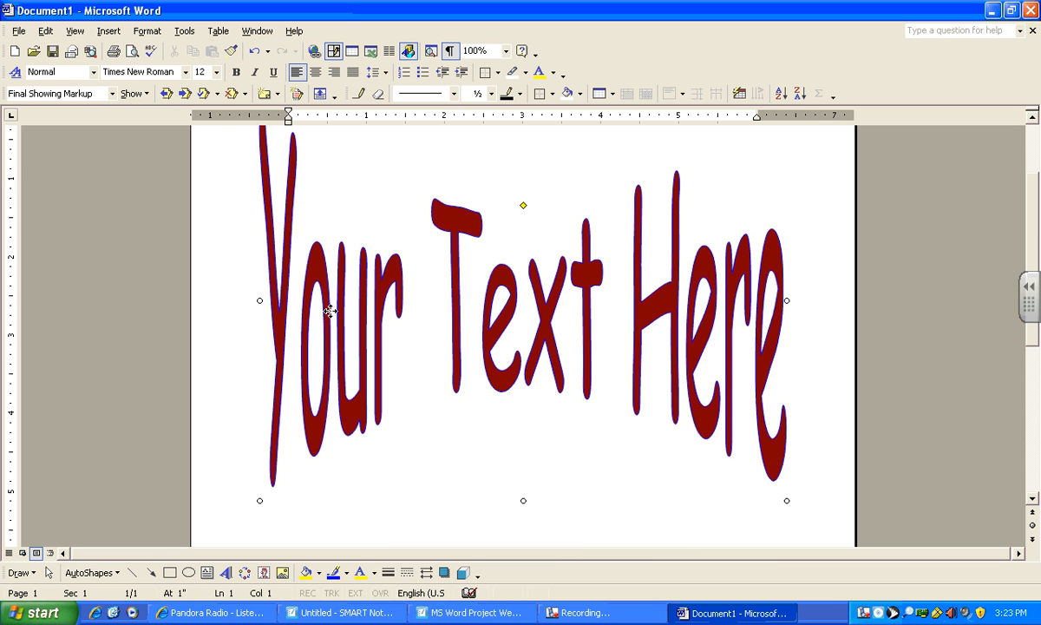
{"action": "right_click", "coordinate": [386, 325]}
{"action": "left_click", "coordinate": [343, 340]}
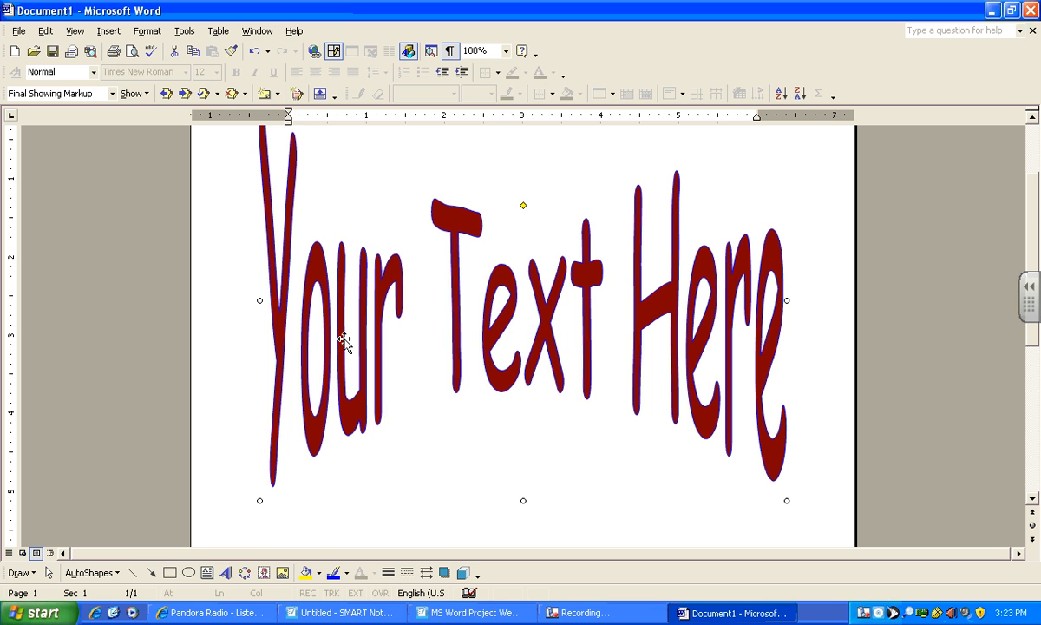
{"action": "right_click", "coordinate": [344, 339]}
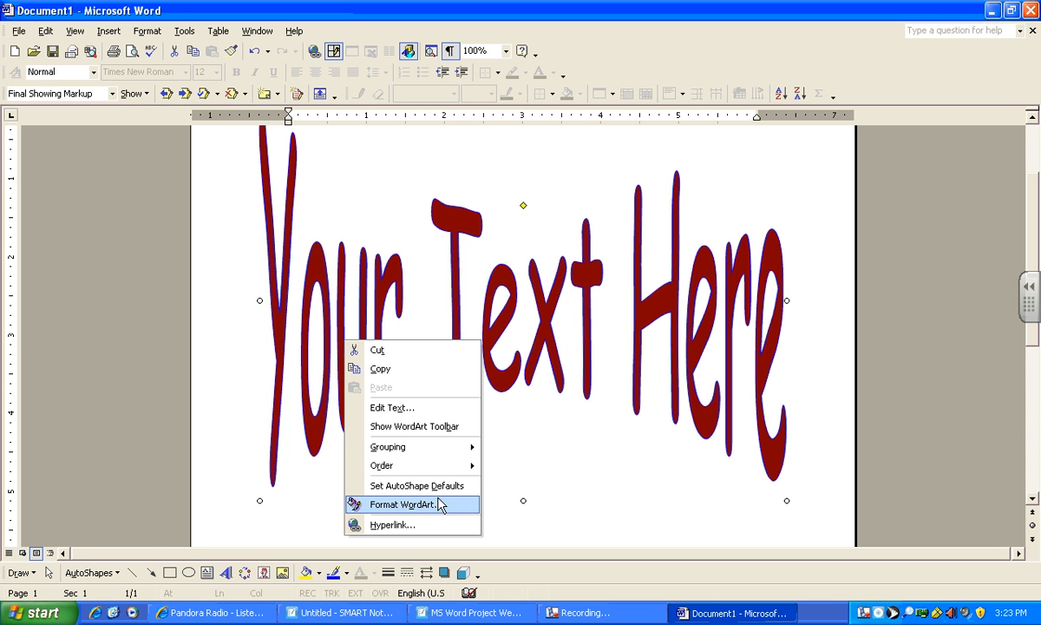
{"action": "left_click", "coordinate": [436, 426]}
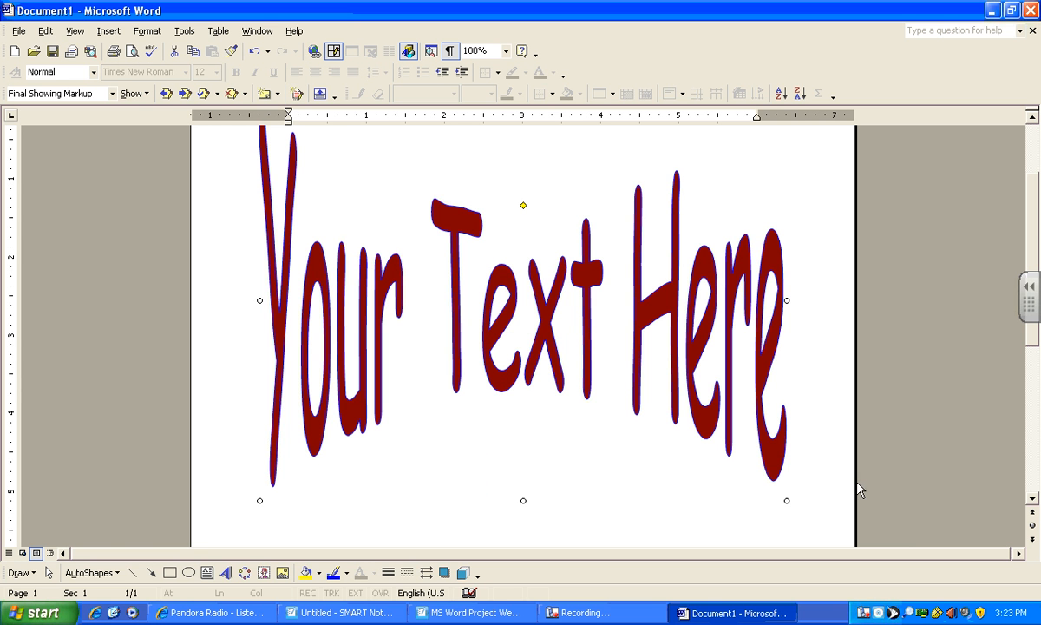
{"action": "left_click_drag", "start_coordinate": [1040, 585], "coordinate": [514, 144]}
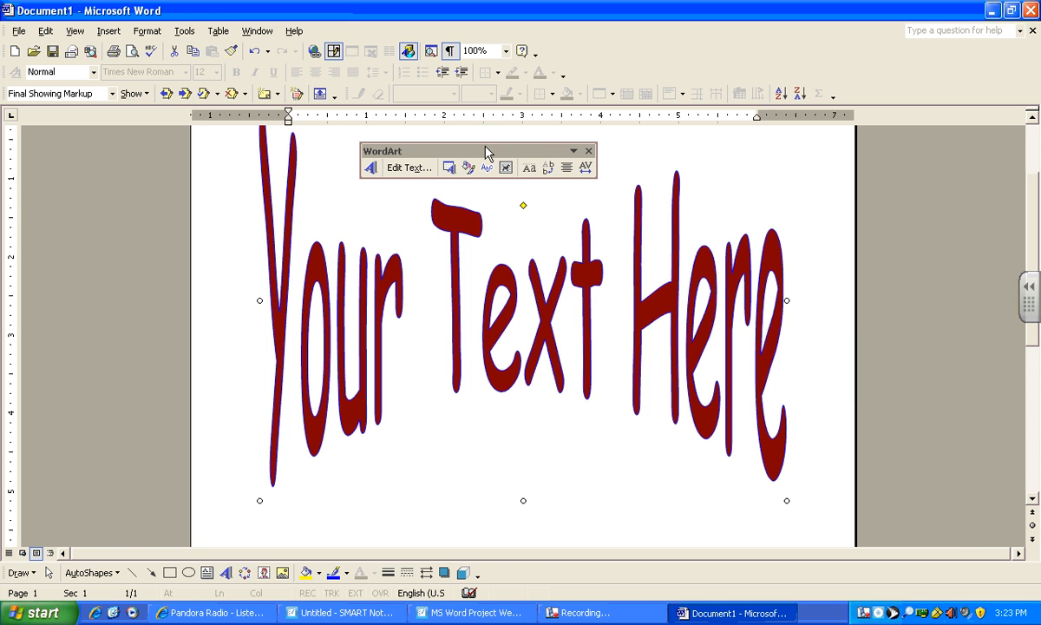
{"action": "left_click", "coordinate": [371, 168]}
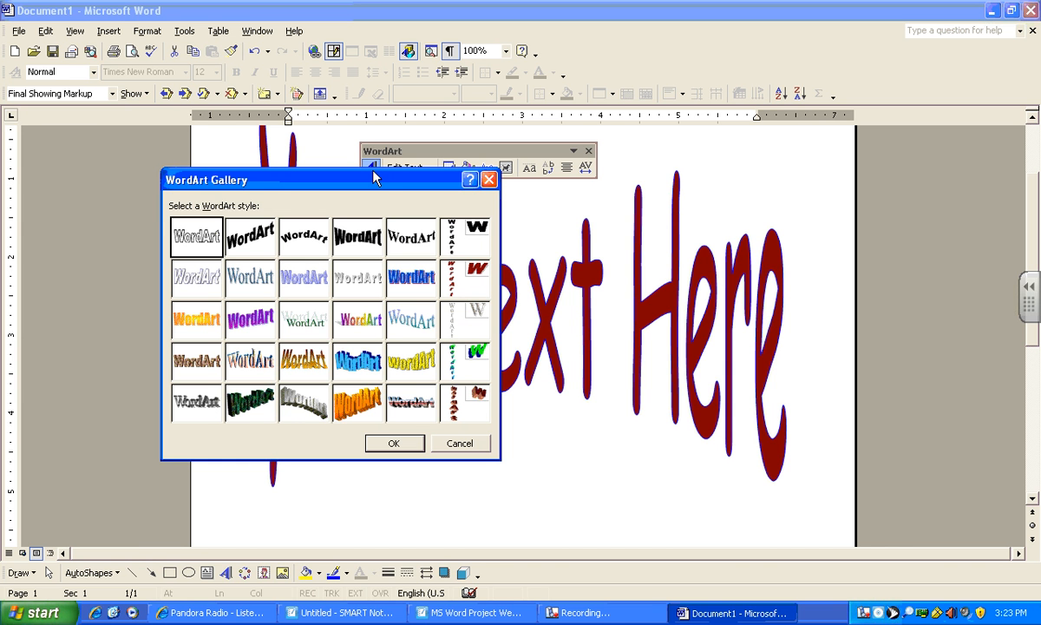
{"action": "left_click", "coordinate": [341, 235]}
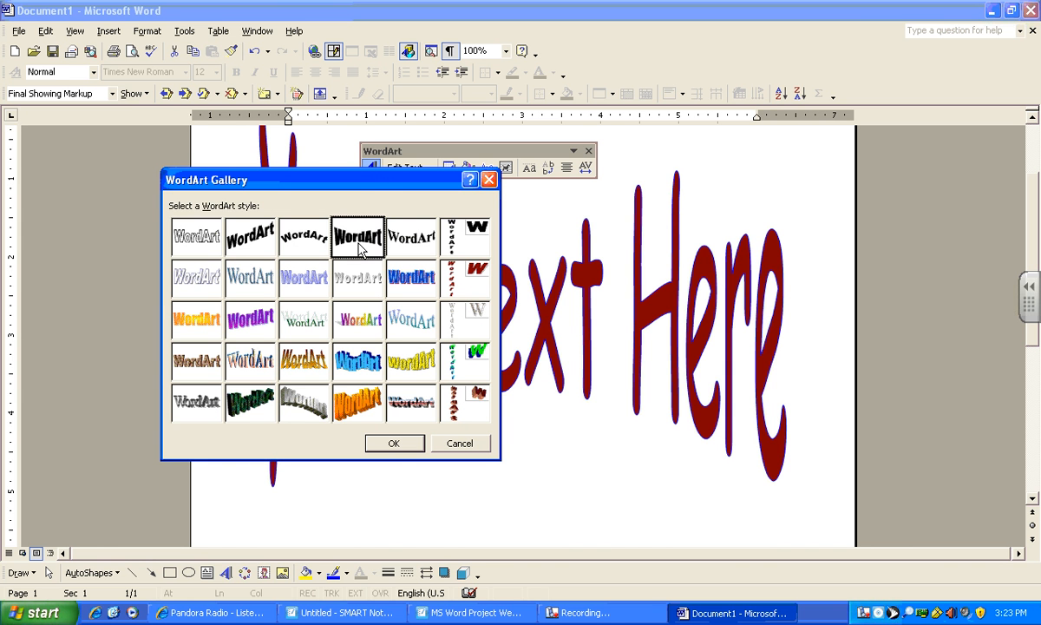
{"action": "left_click", "coordinate": [357, 412]}
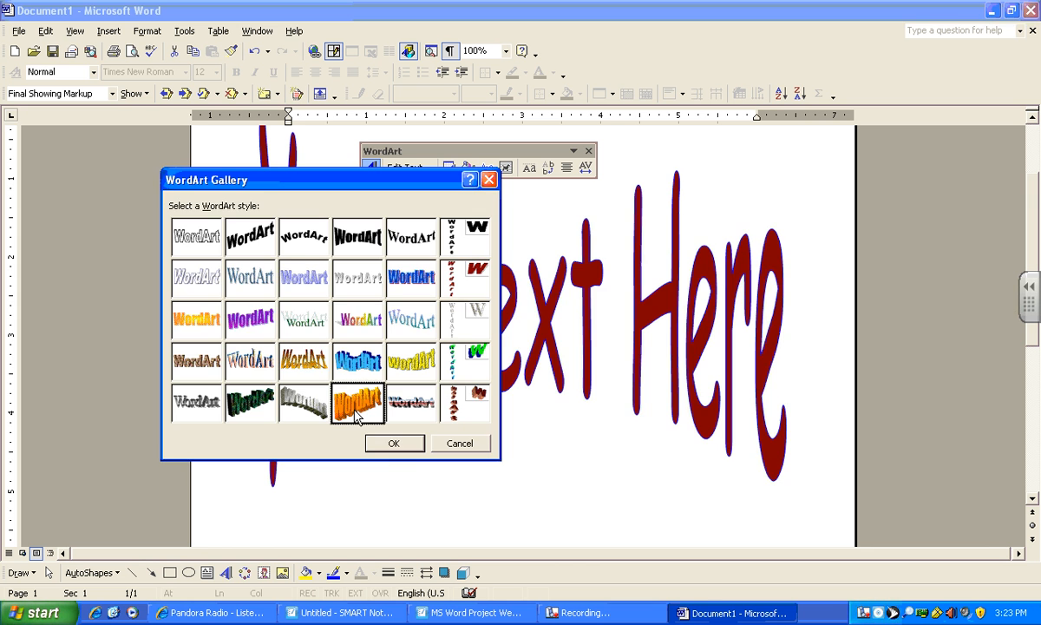
{"action": "left_click", "coordinate": [411, 449]}
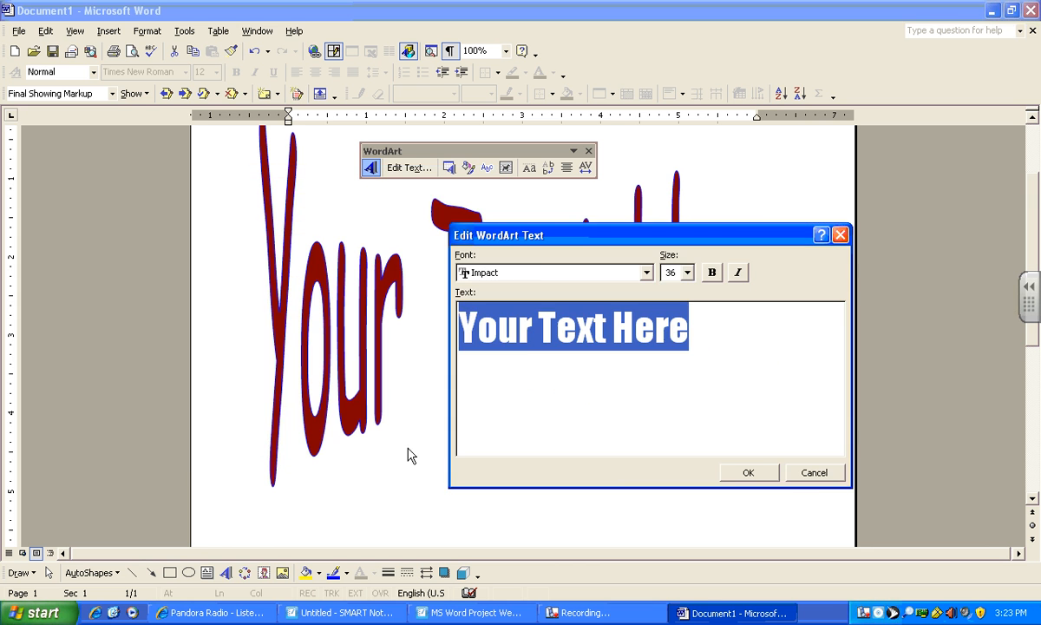
{"action": "left_click", "coordinate": [816, 474]}
Replace the word "Your" with "Change" so the WordArt text reads "Change Text Here"
{"action": "left_click", "coordinate": [409, 167]}
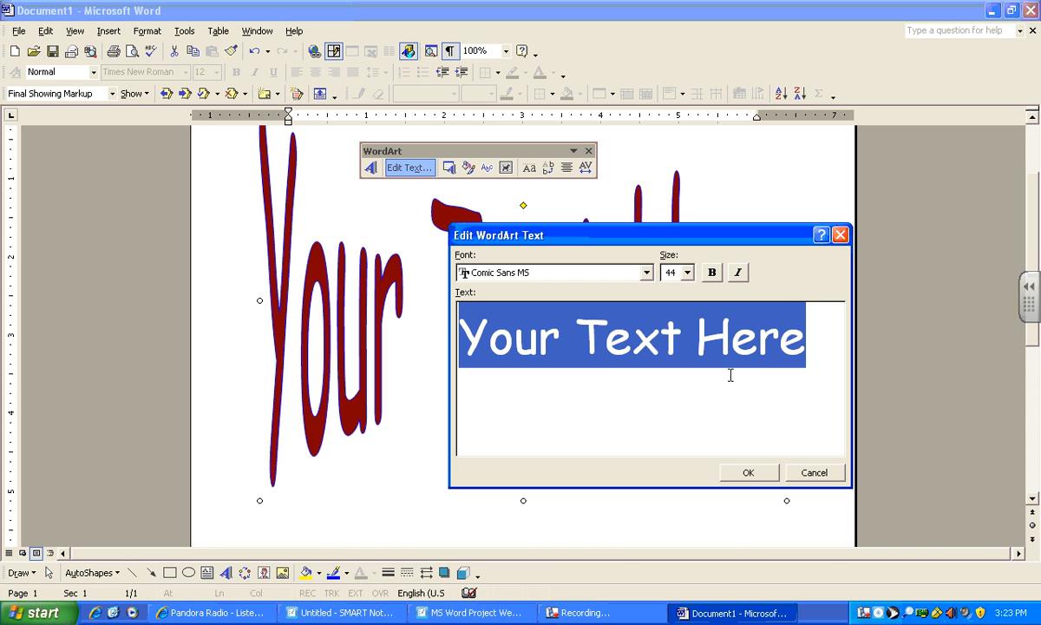
{"action": "left_click_drag", "start_coordinate": [561, 338], "coordinate": [444, 330]}
{"action": "type", "text": "Chan"}
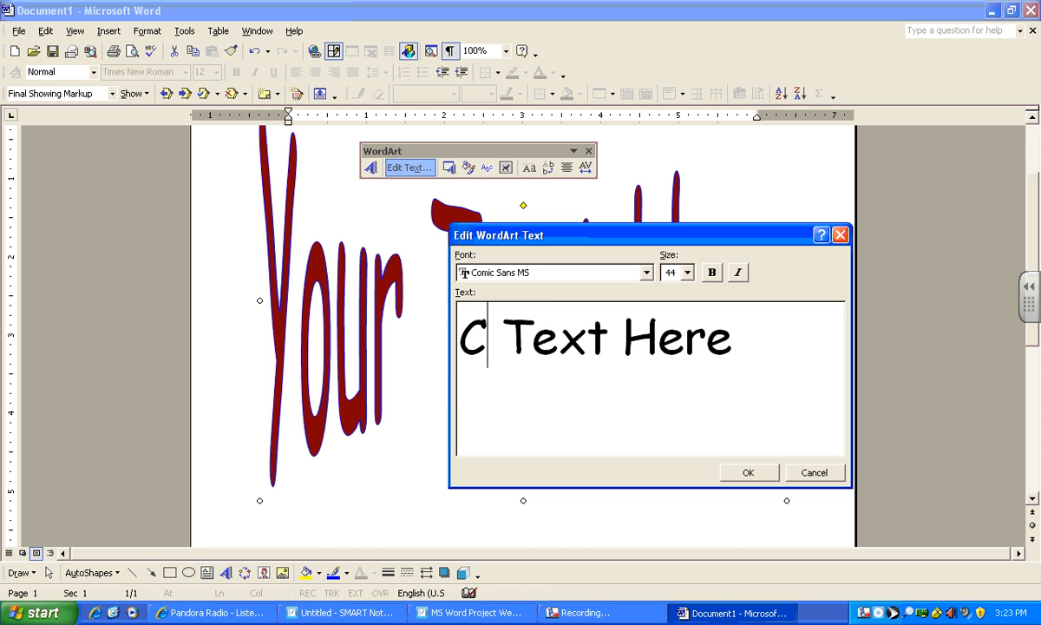
{"action": "type", "text": "ge"}
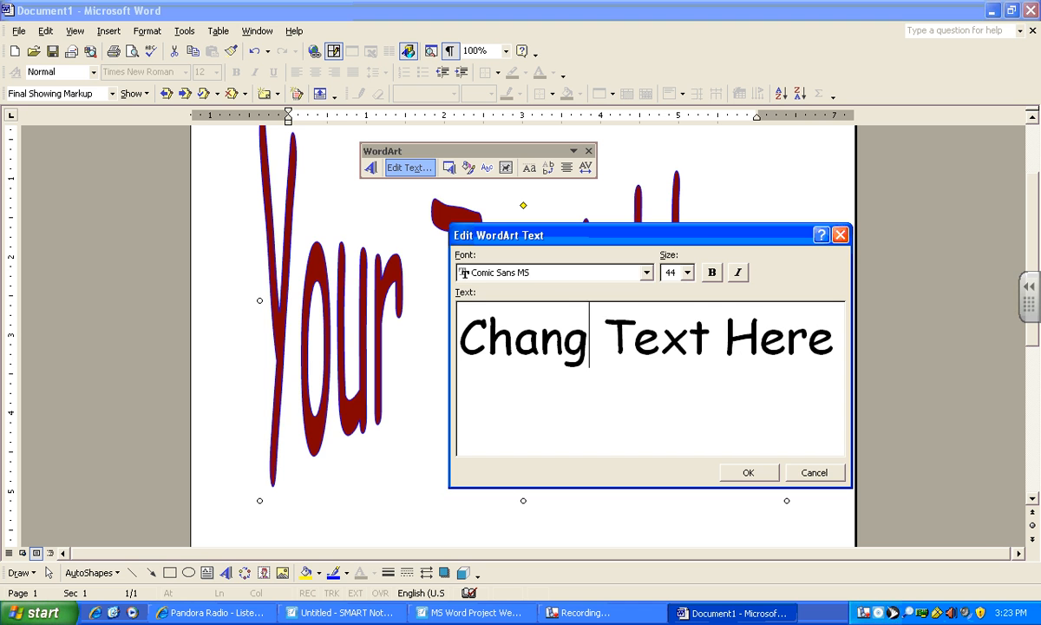
{"action": "left_click", "coordinate": [748, 472]}
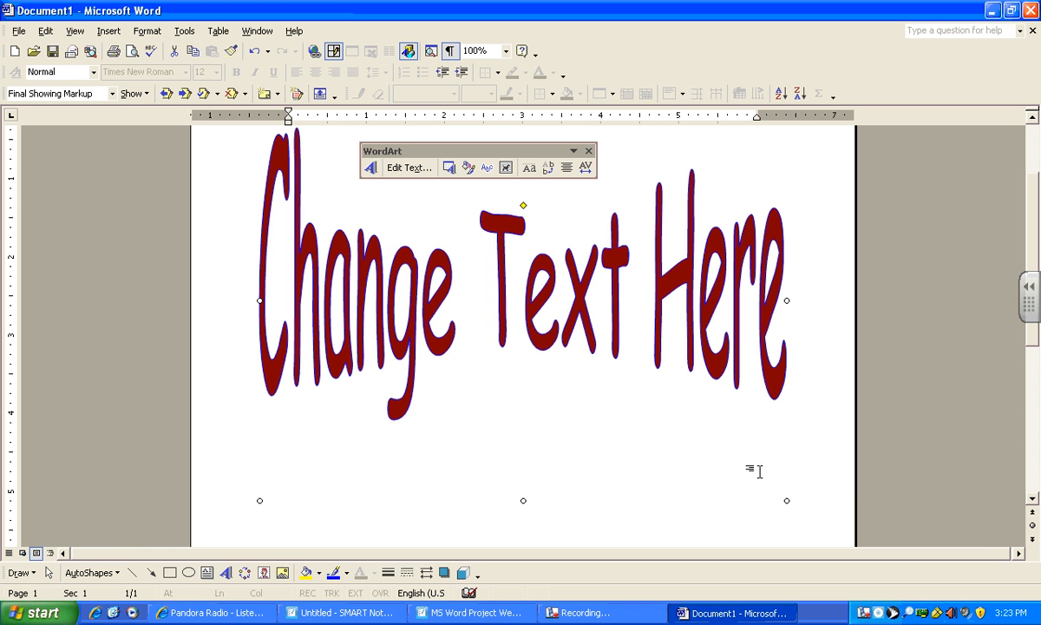
Review the WordArt's layout, size, and colour and line formatting options
{"action": "left_click", "coordinate": [467, 168]}
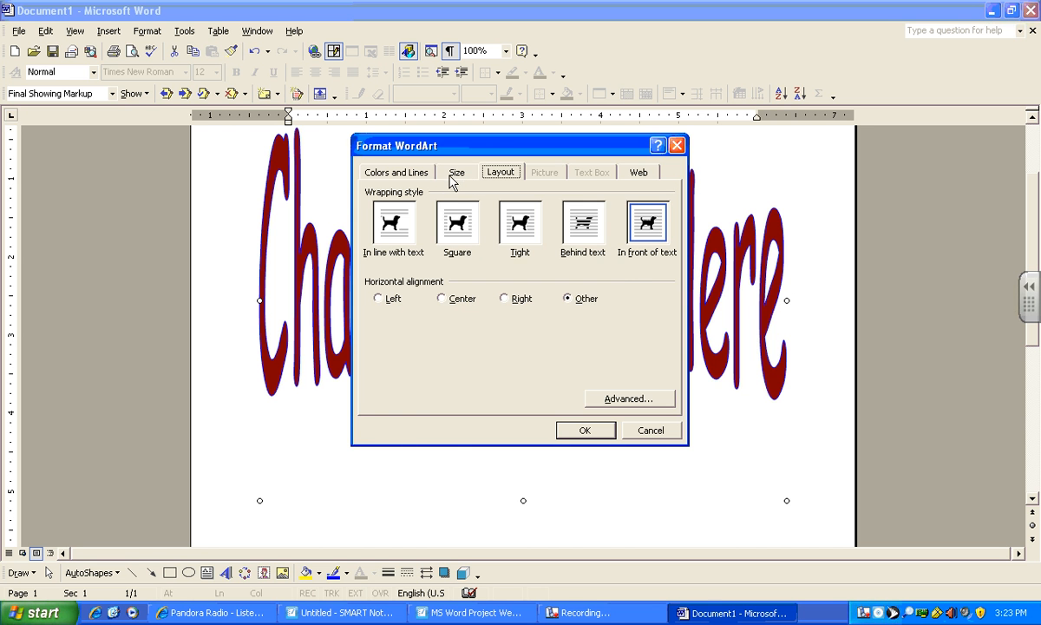
{"action": "left_click", "coordinate": [453, 175]}
{"action": "left_click", "coordinate": [419, 176]}
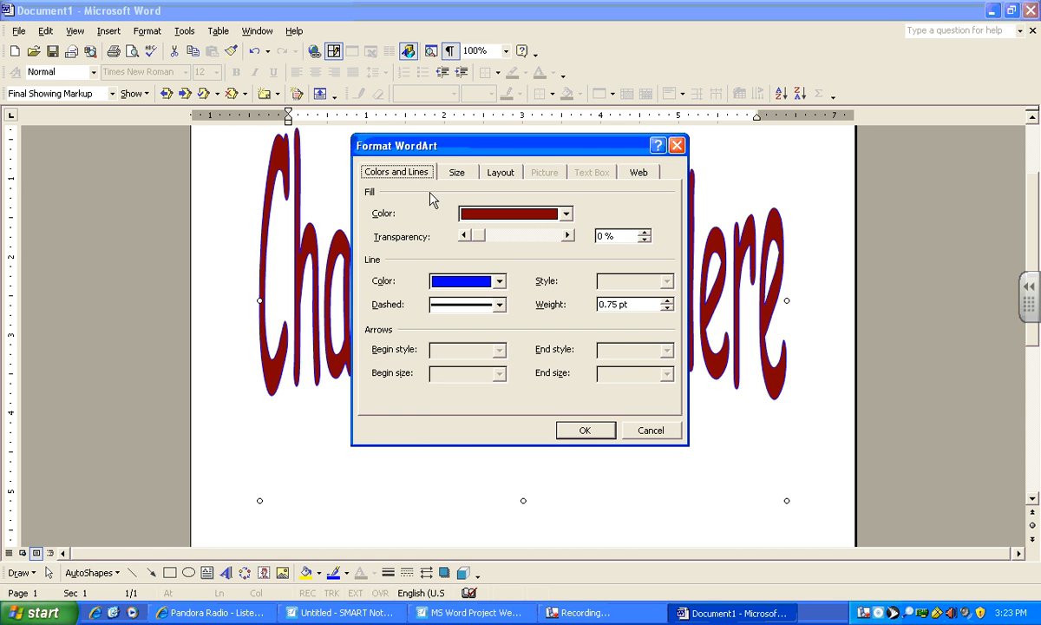
{"action": "left_click", "coordinate": [661, 436]}
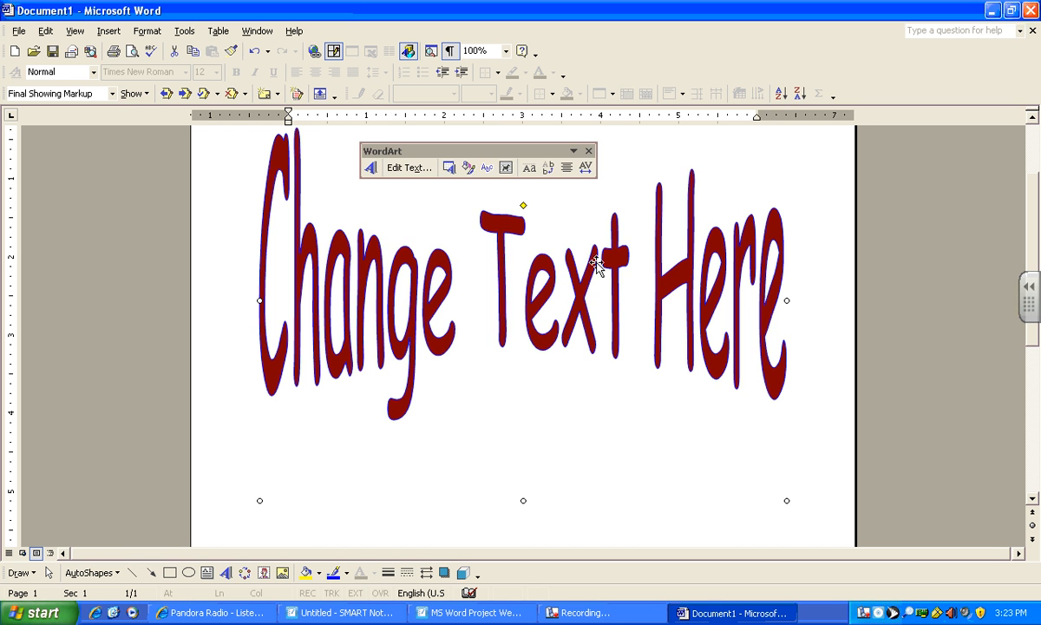
Try the downward-curved band shape and the octagon shape on the WordArt
{"action": "left_click", "coordinate": [484, 173]}
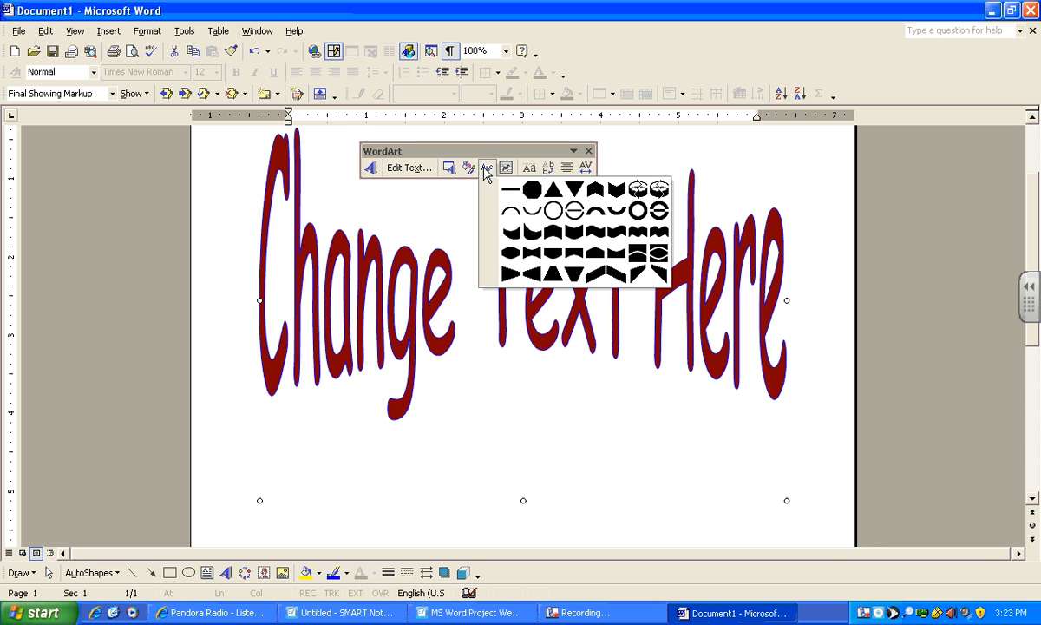
{"action": "left_click", "coordinate": [574, 230]}
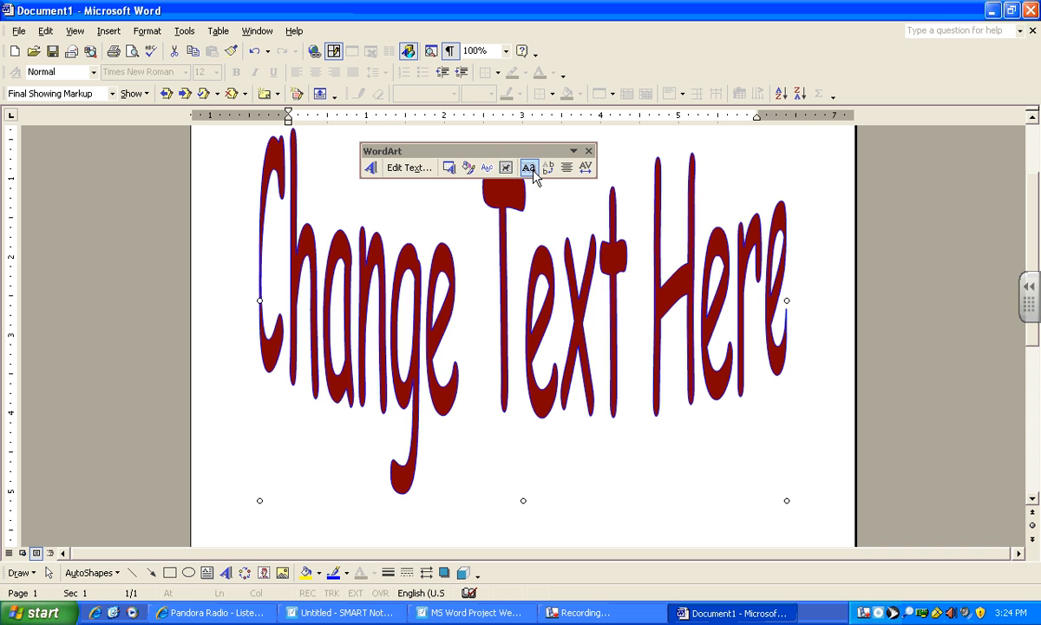
{"action": "left_click", "coordinate": [487, 169]}
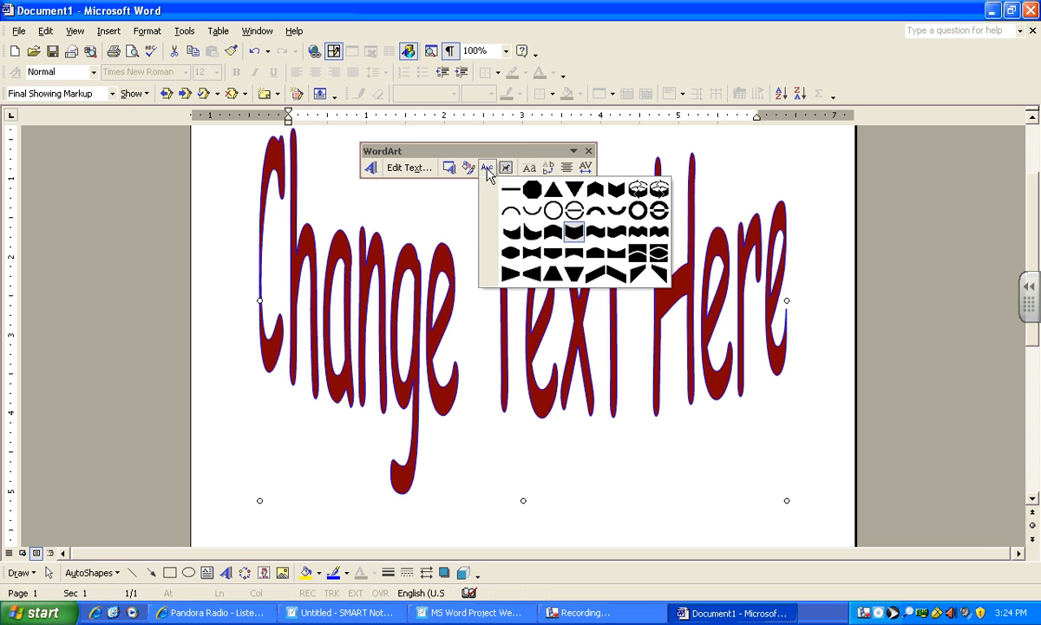
{"action": "left_click", "coordinate": [534, 195]}
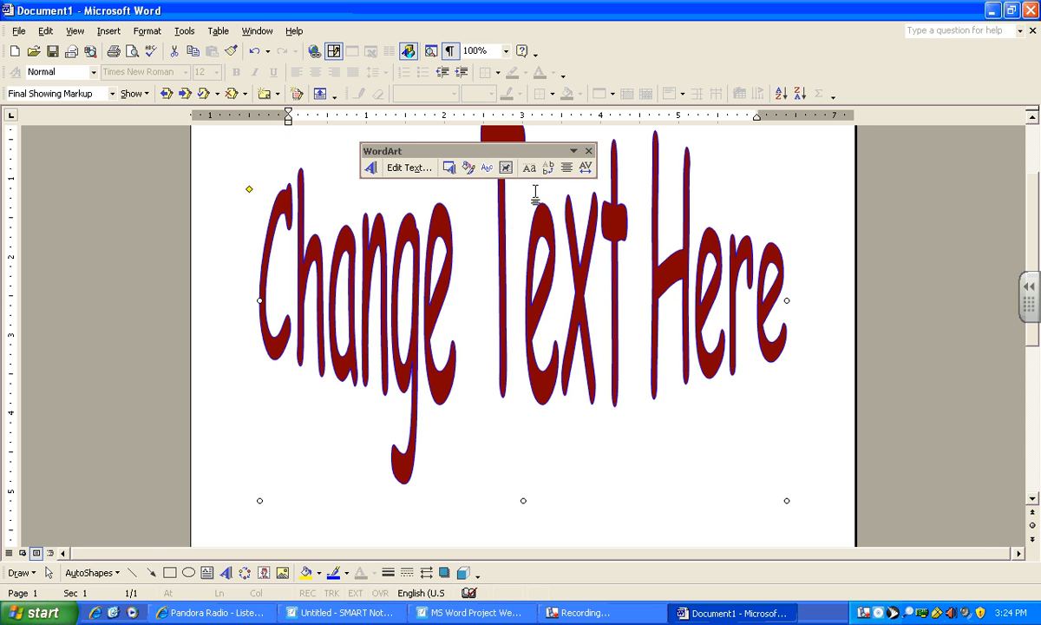
Give the WordArt a shape that bulges in the middle and make all its letters the same height
{"action": "left_click", "coordinate": [487, 168]}
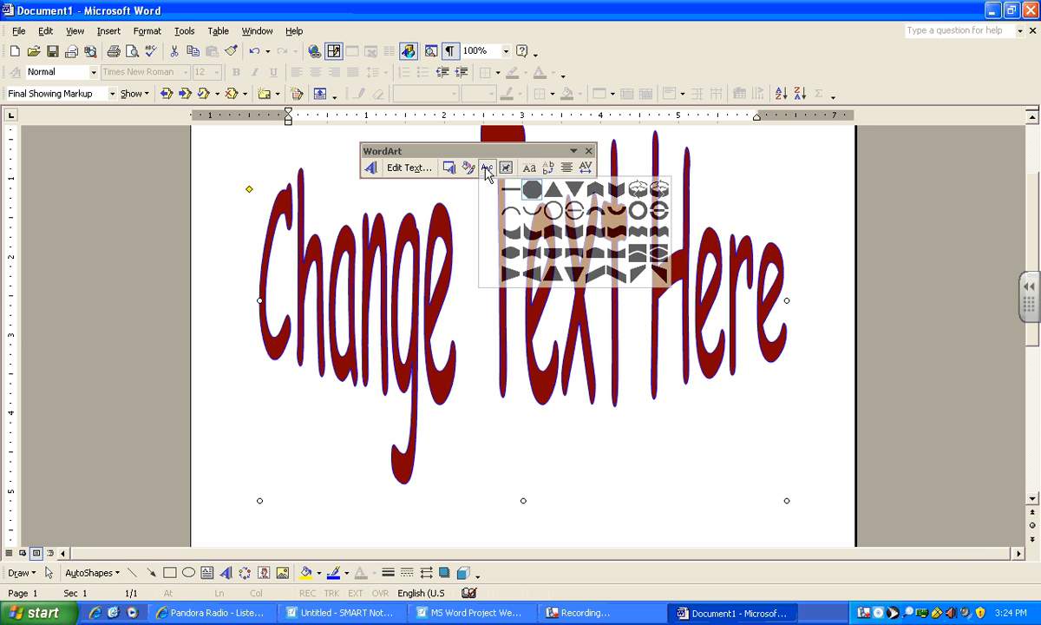
{"action": "left_click", "coordinate": [509, 274]}
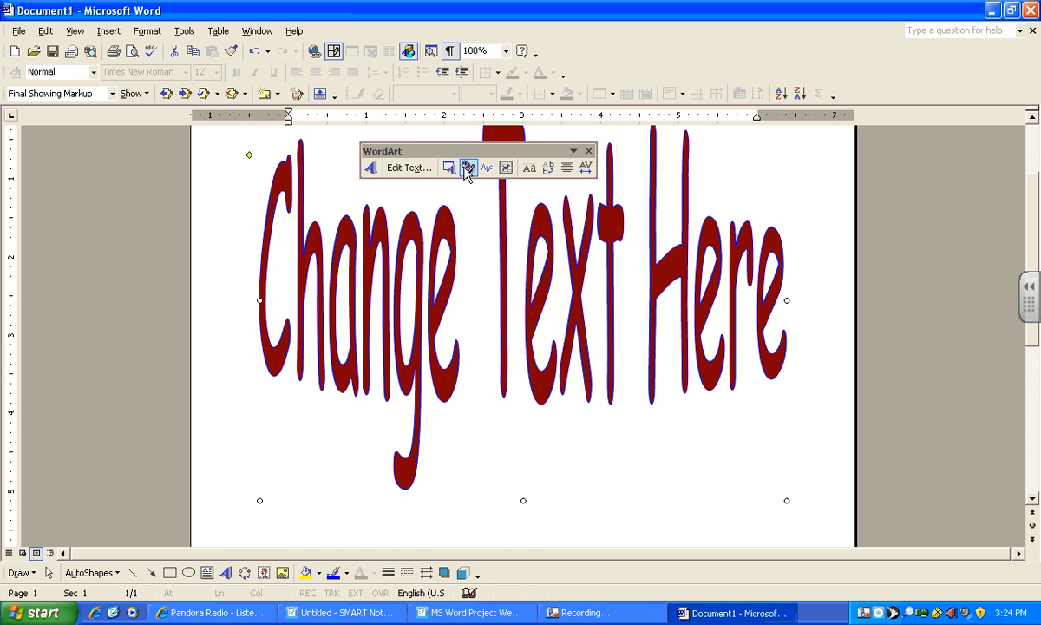
{"action": "left_click", "coordinate": [531, 171]}
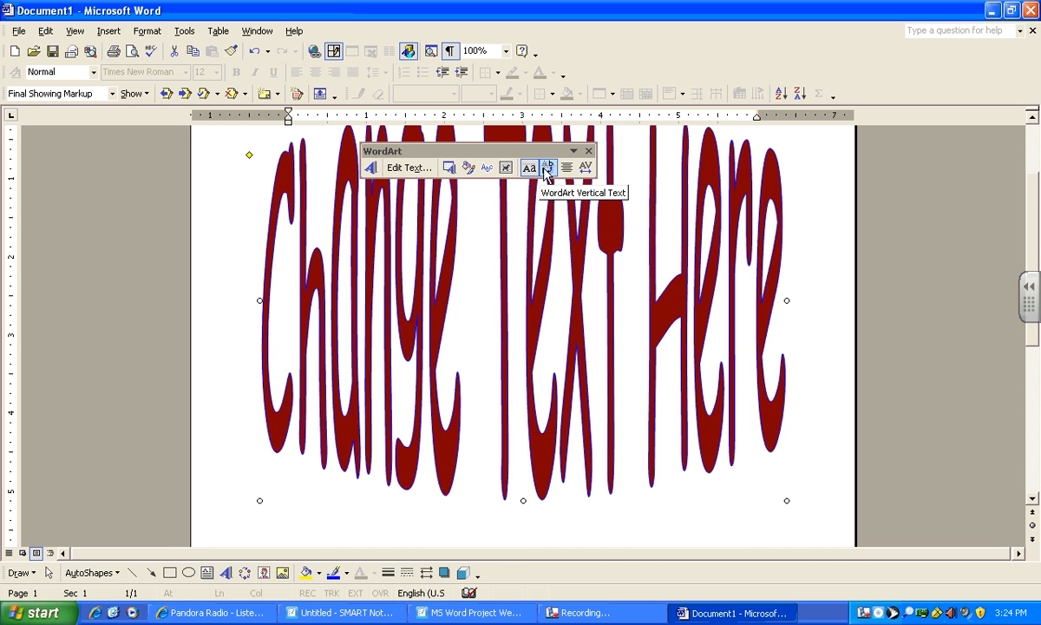
Try vertical text on the WordArt, then restore horizontal text and turn off the same letter heights
{"action": "left_click", "coordinate": [547, 170]}
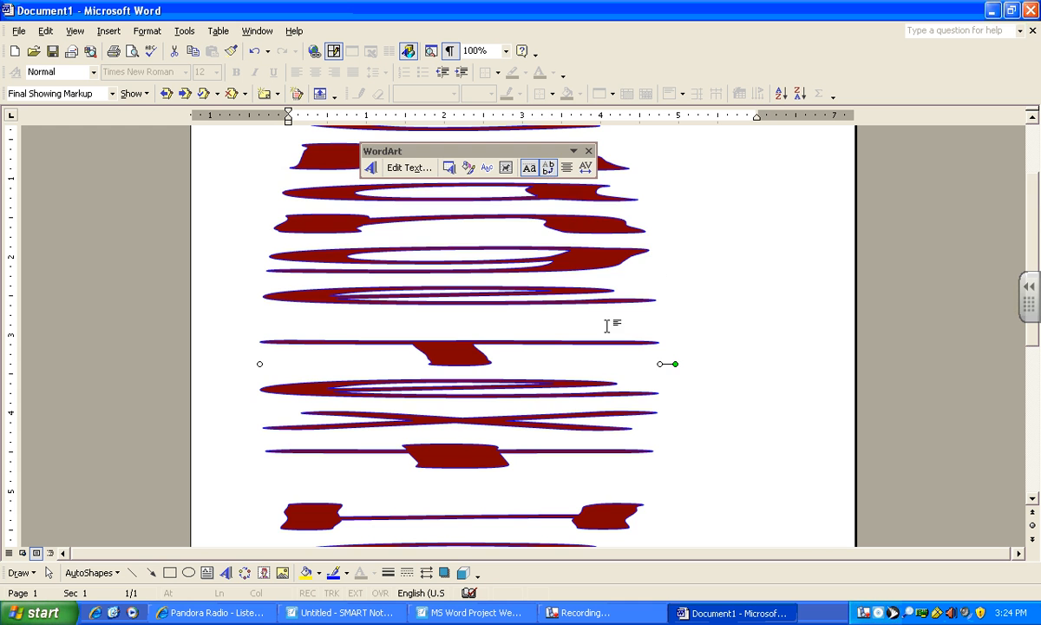
{"action": "scroll", "coordinate": [612, 364], "scroll_direction": "down", "scroll_amount": 5}
{"action": "scroll", "coordinate": [612, 364], "scroll_direction": "up", "scroll_amount": 4}
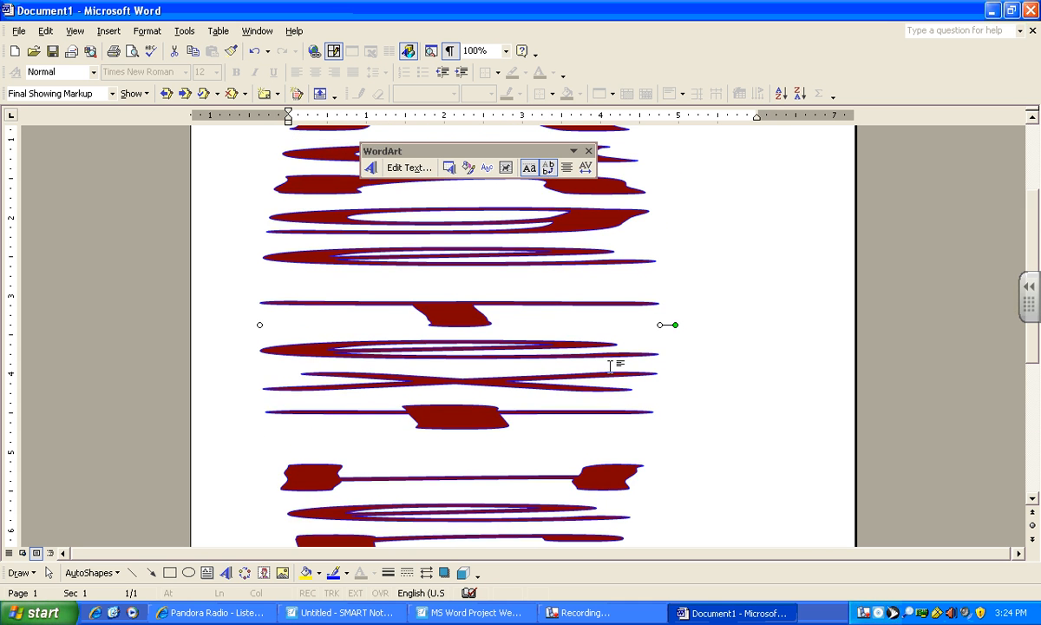
{"action": "left_click", "coordinate": [544, 169]}
{"action": "left_click", "coordinate": [535, 170]}
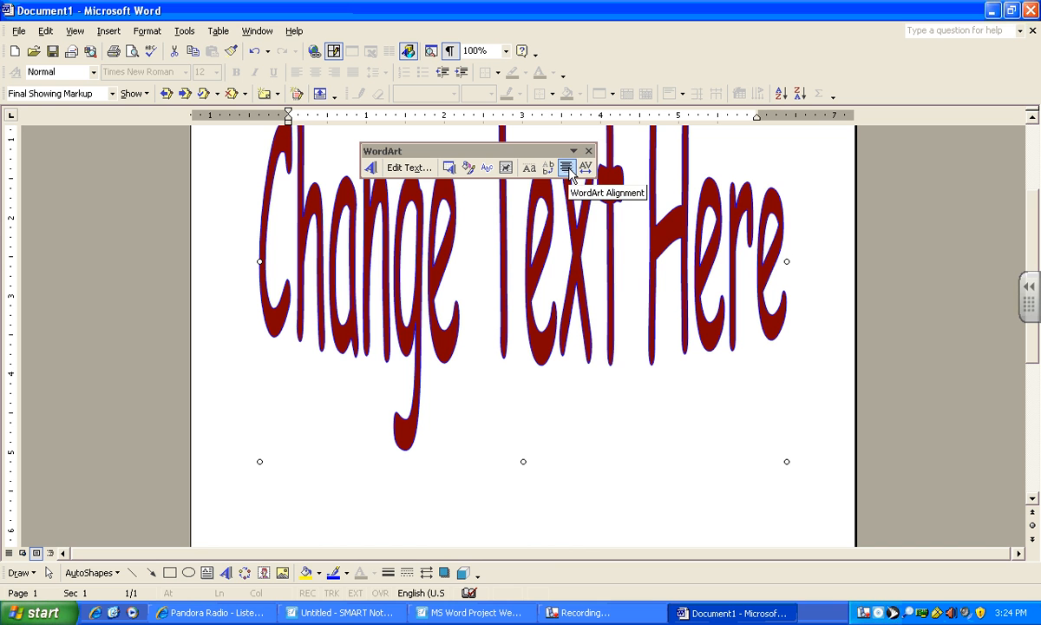
Try right and left alignment on the WordArt text and return it to Center
{"action": "left_click", "coordinate": [568, 170]}
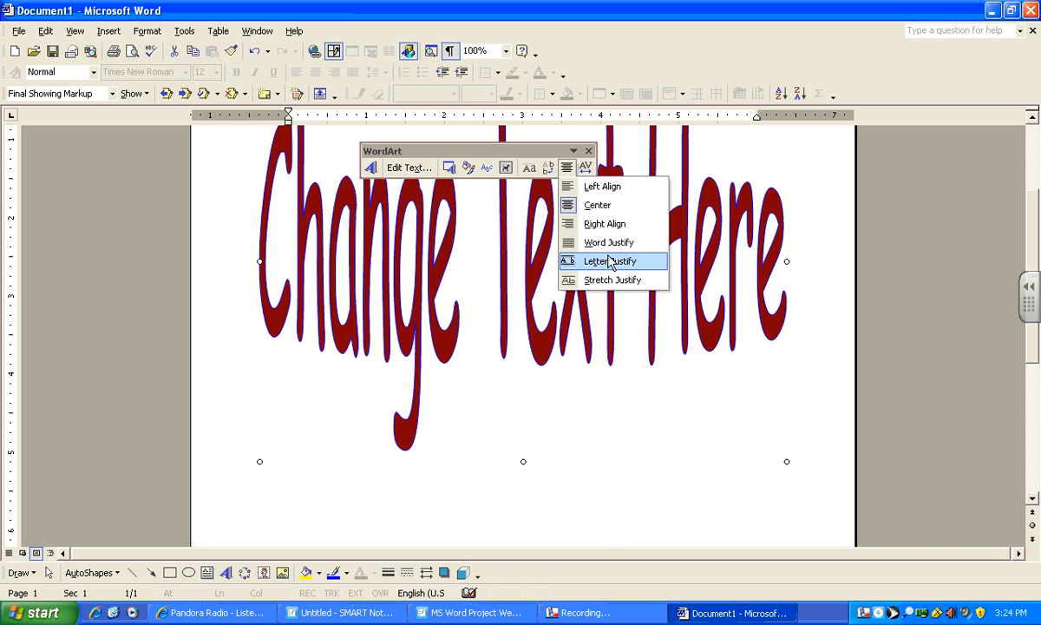
{"action": "left_click", "coordinate": [607, 224]}
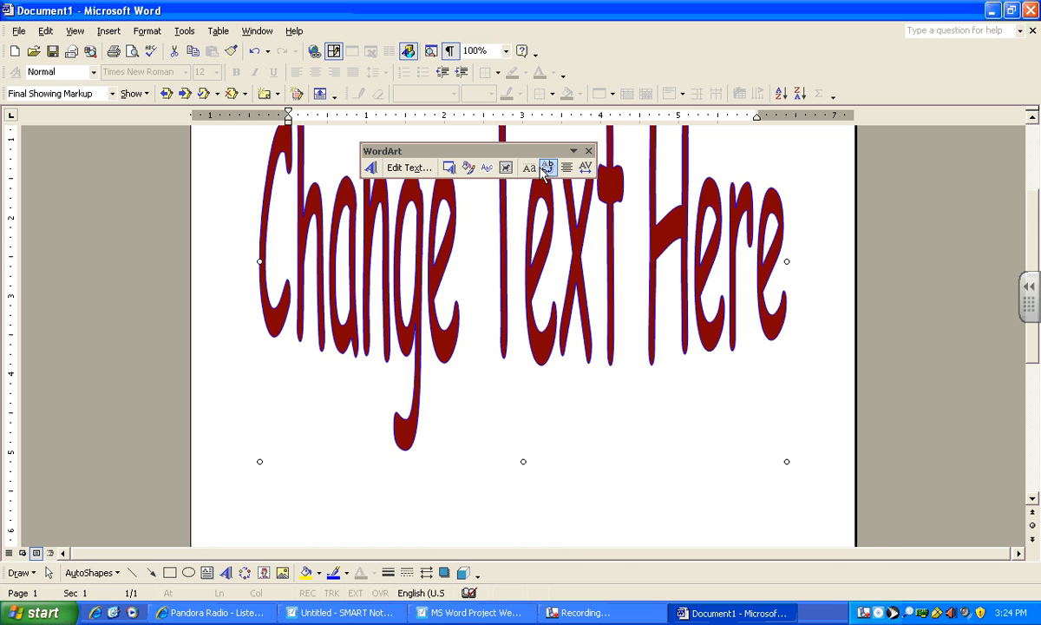
{"action": "left_click", "coordinate": [565, 167]}
{"action": "left_click", "coordinate": [599, 191]}
{"action": "left_click", "coordinate": [566, 168]}
{"action": "left_click", "coordinate": [597, 208]}
Try Tight, Loose and Very Loose character spacing on the WordArt and return it to Normal
{"action": "left_click", "coordinate": [586, 167]}
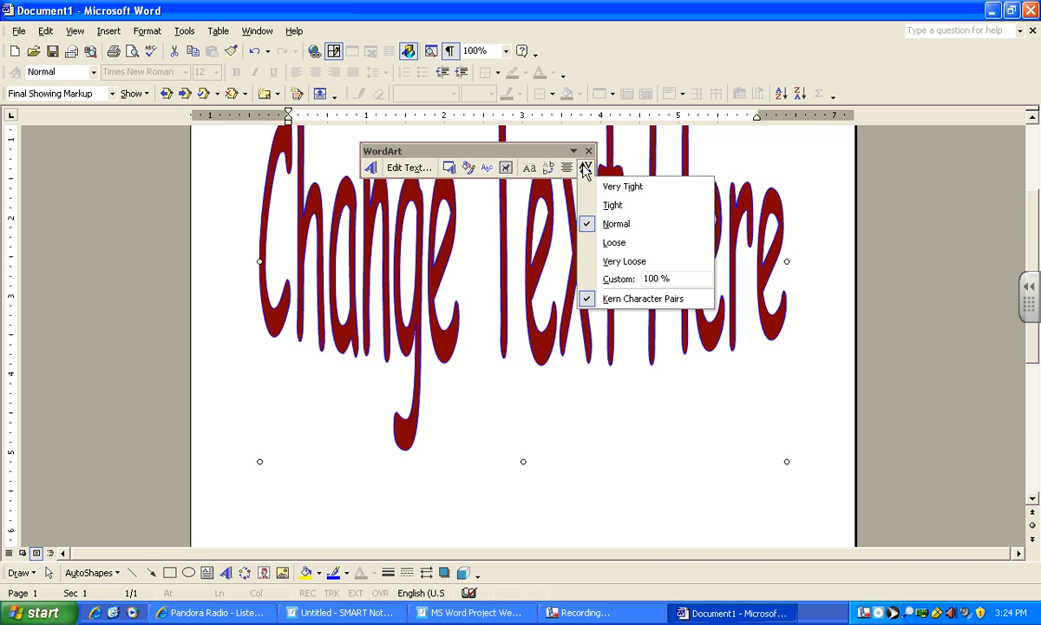
{"action": "left_click", "coordinate": [613, 206]}
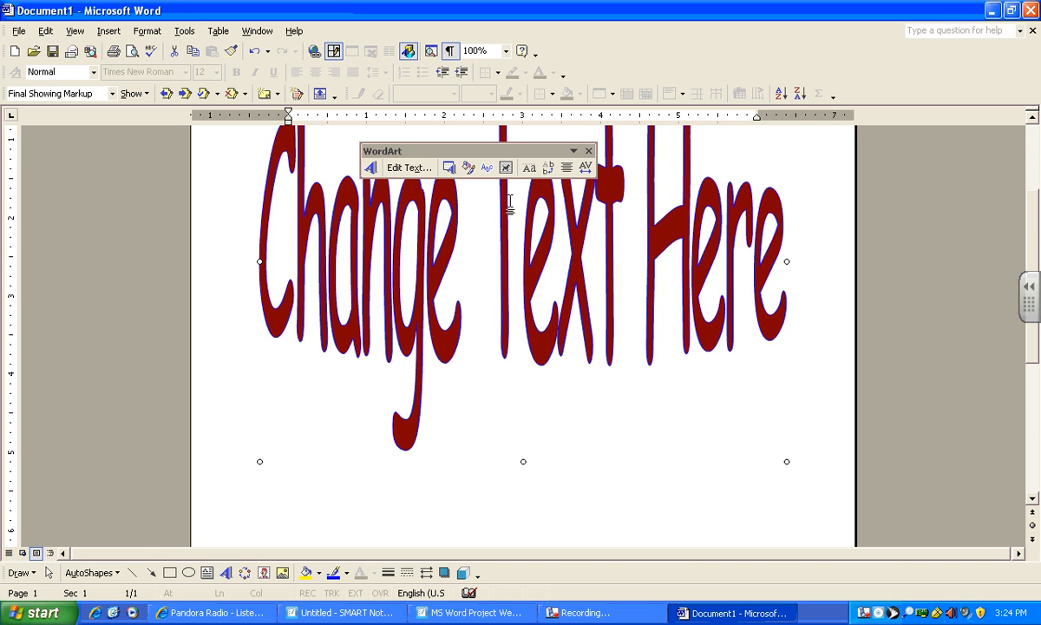
{"action": "left_click", "coordinate": [586, 168]}
{"action": "left_click", "coordinate": [613, 207]}
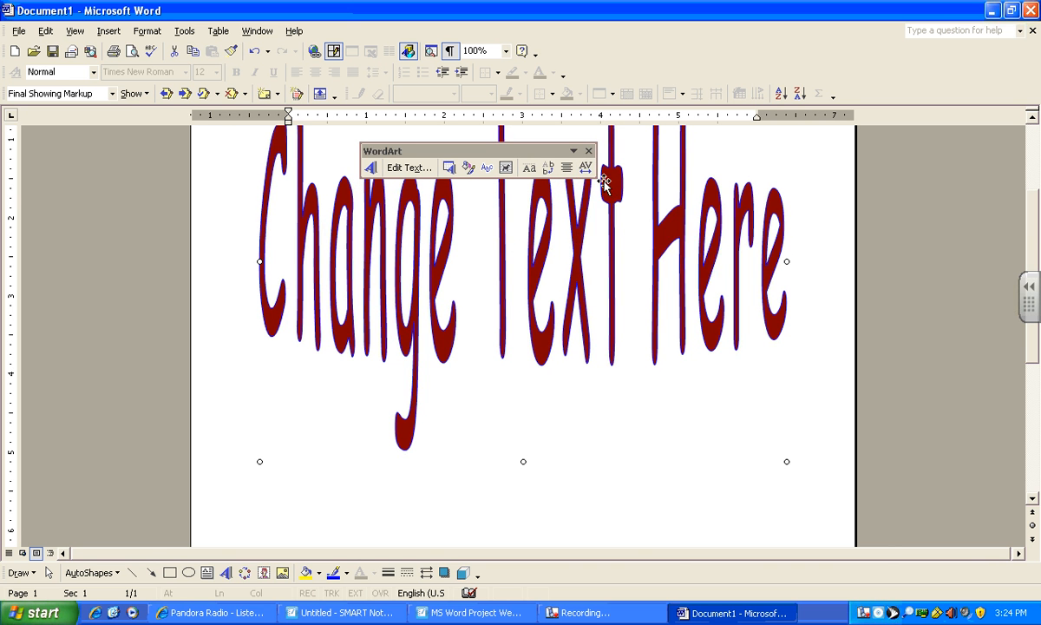
{"action": "left_click", "coordinate": [586, 169]}
{"action": "left_click", "coordinate": [615, 261]}
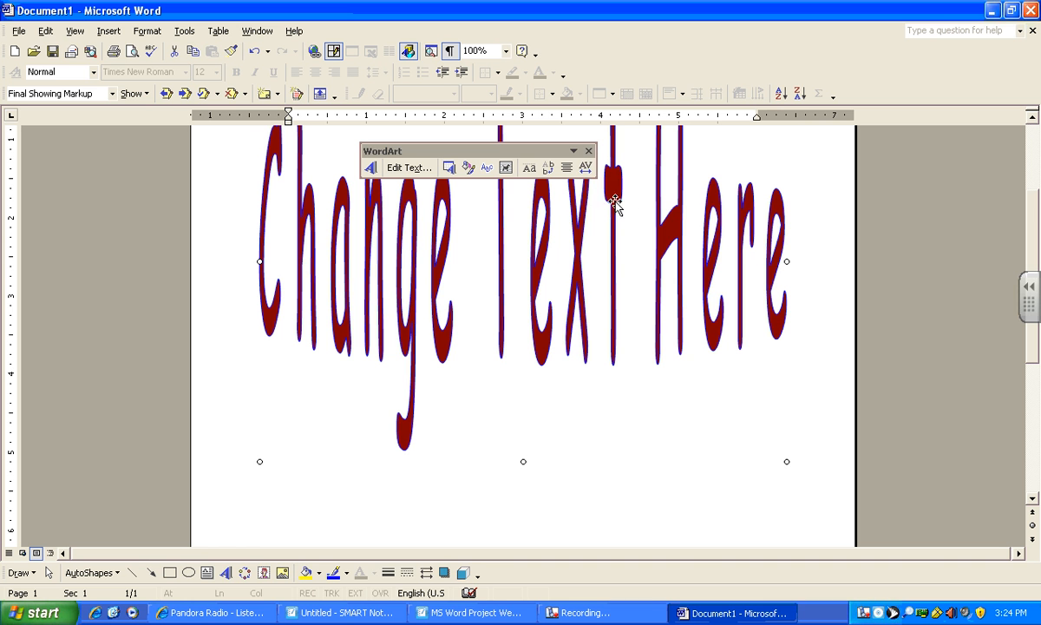
{"action": "left_click", "coordinate": [586, 169]}
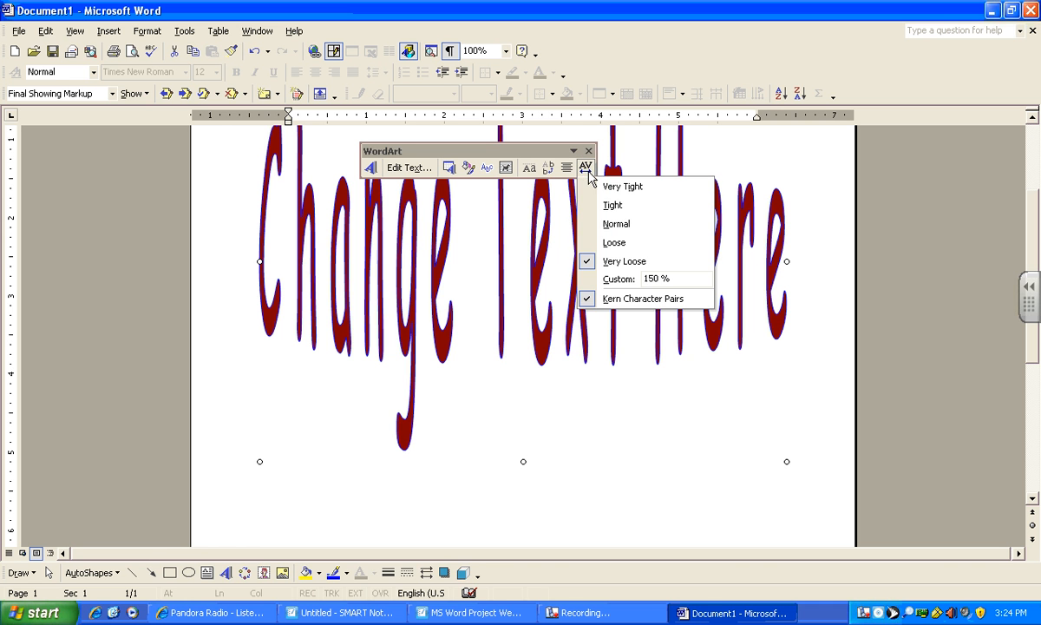
{"action": "left_click", "coordinate": [615, 221]}
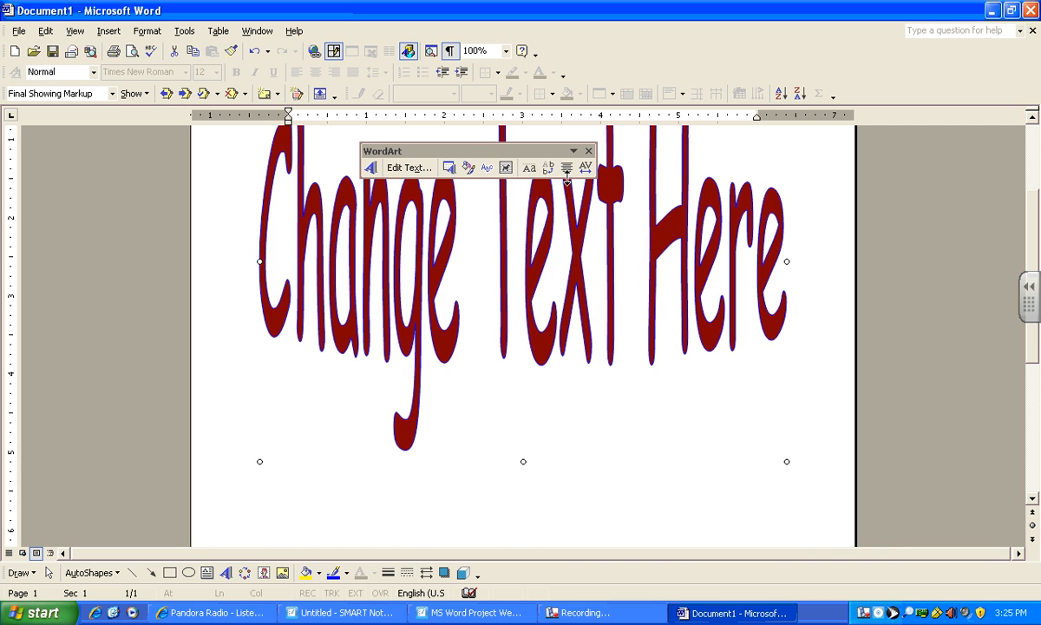
Move the WordArt around the page, leave it slightly lower and further left than before, and deselect it
{"action": "left_click", "coordinate": [487, 401]}
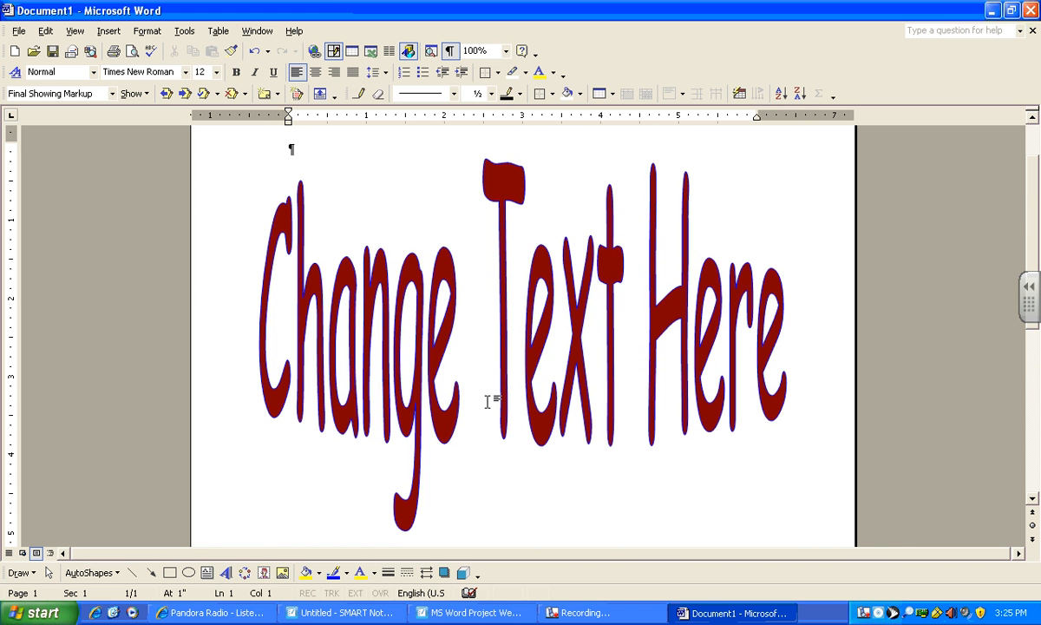
{"action": "left_click", "coordinate": [396, 334]}
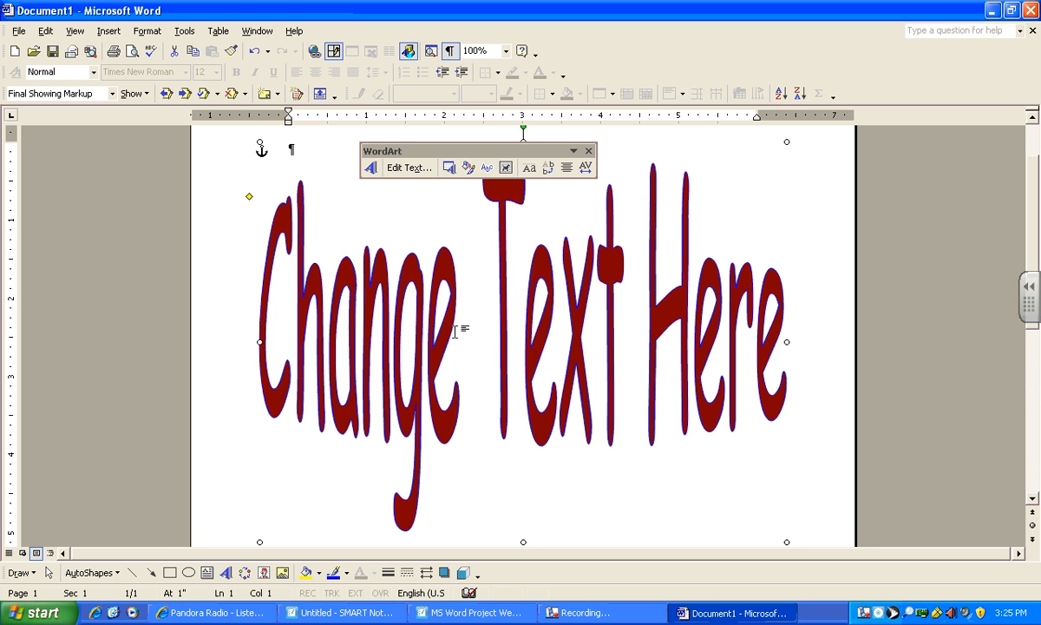
{"action": "left_click_drag", "start_coordinate": [388, 343], "coordinate": [421, 276]}
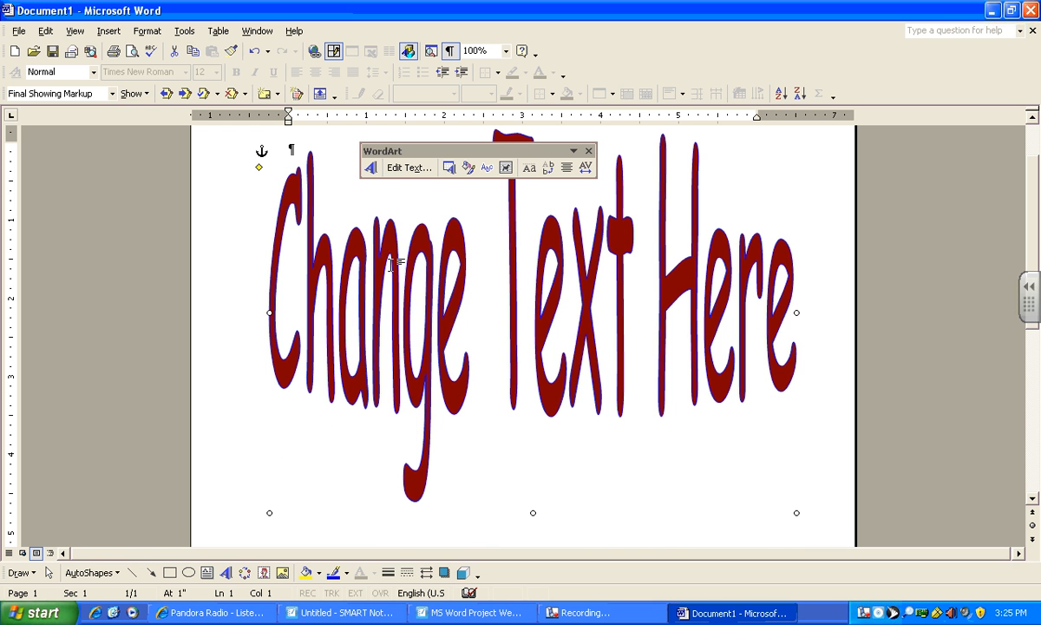
{"action": "left_click_drag", "start_coordinate": [363, 243], "coordinate": [369, 303]}
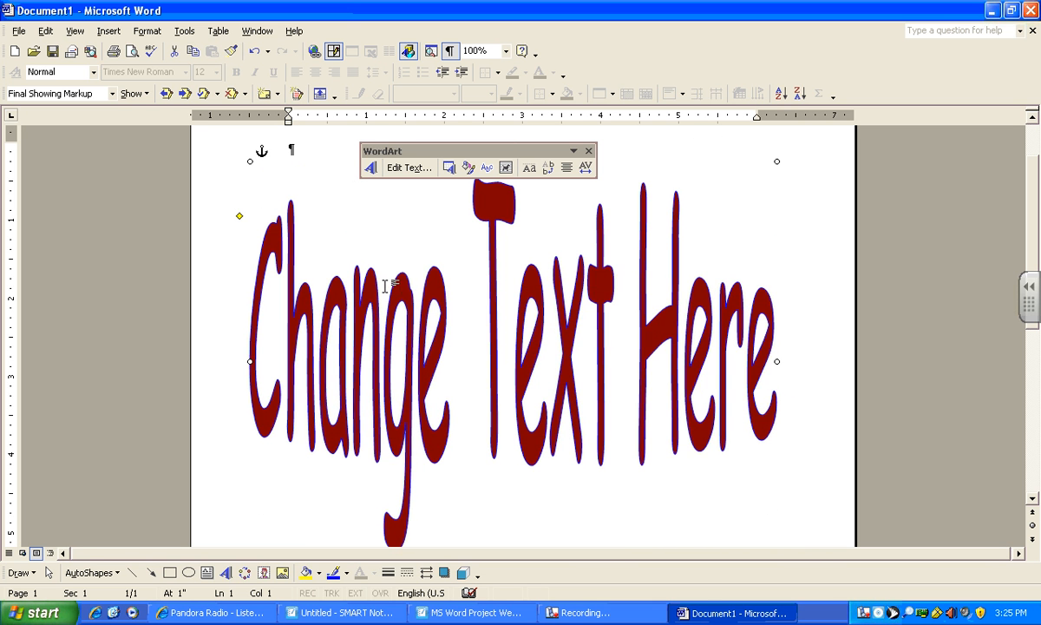
{"action": "left_click", "coordinate": [383, 313]}
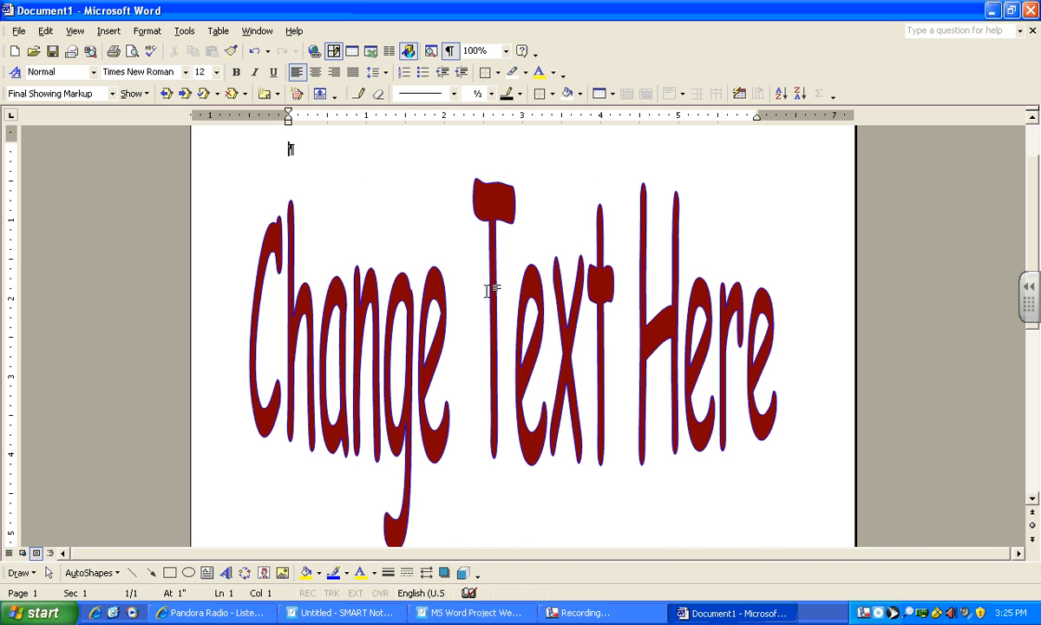
{"action": "left_click", "coordinate": [571, 611]}
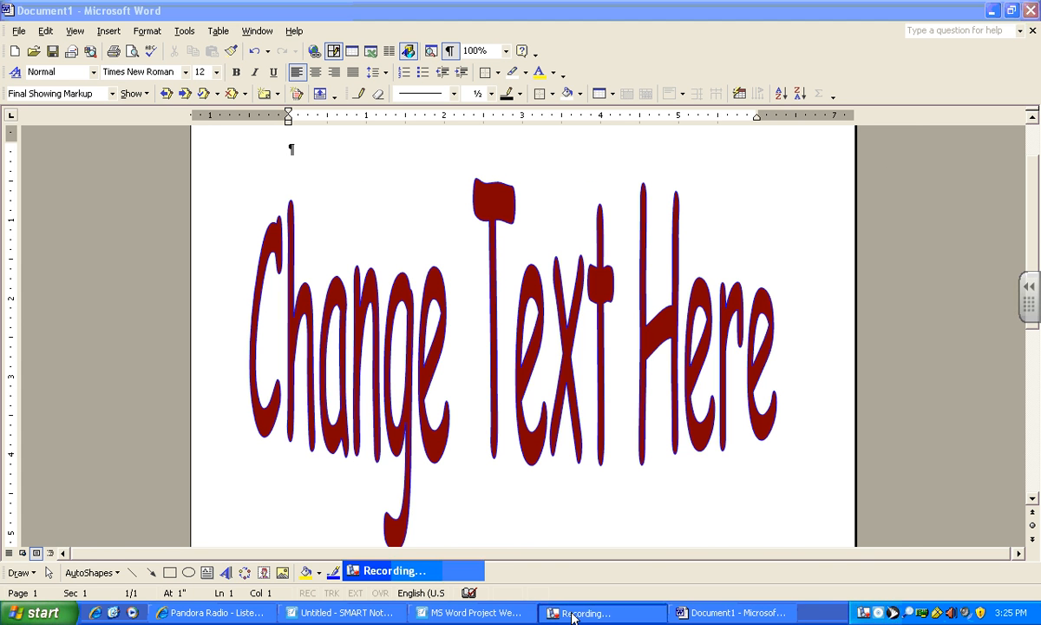